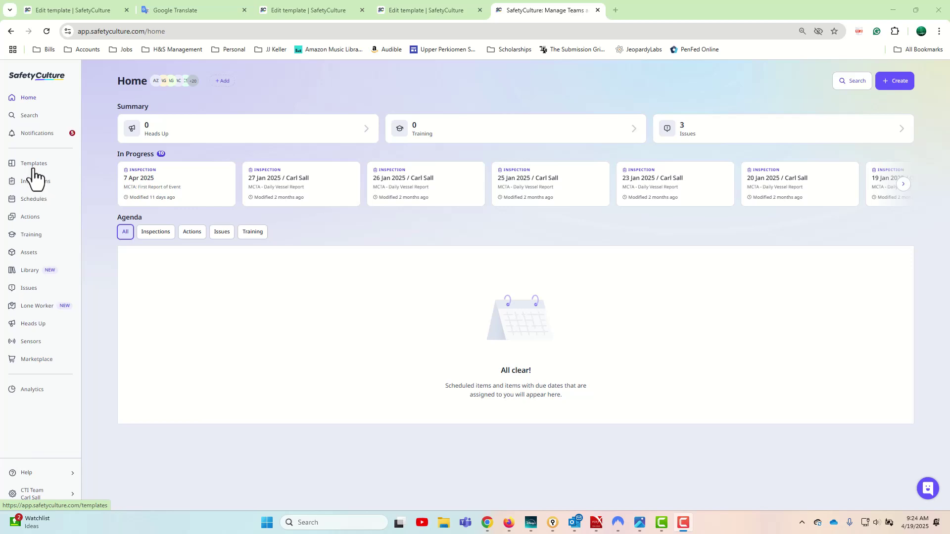
Search the library of pre-made templates for "construcion inspection" and browse the matching templates
left_click(33, 168)
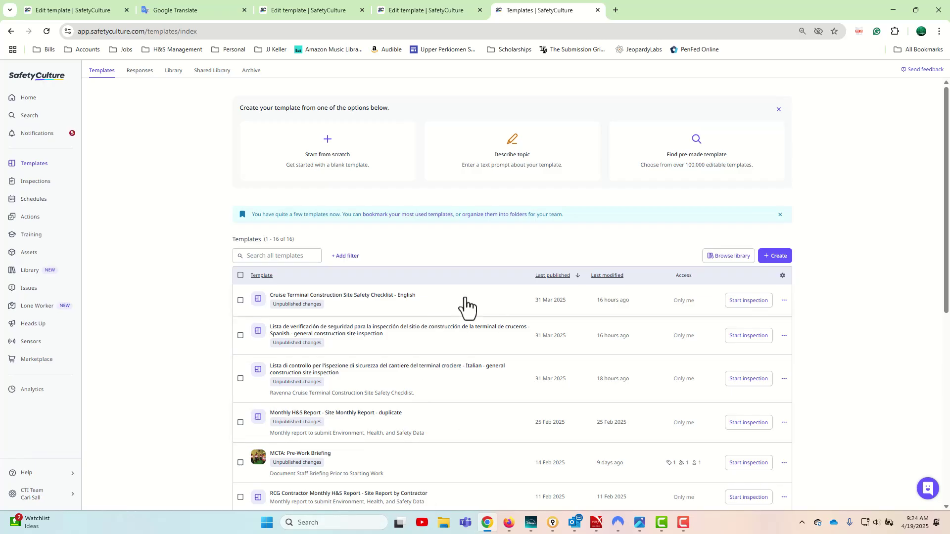
left_click(689, 173)
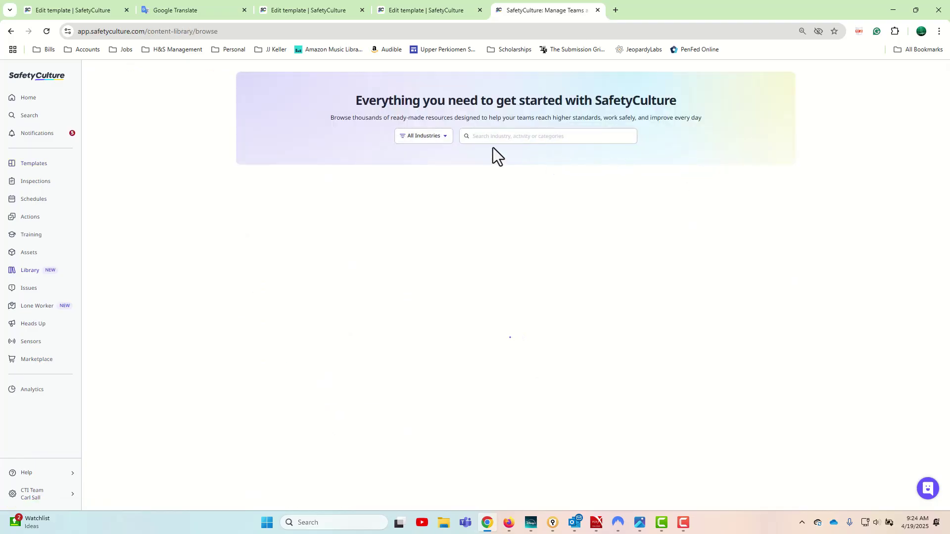
left_click(493, 138)
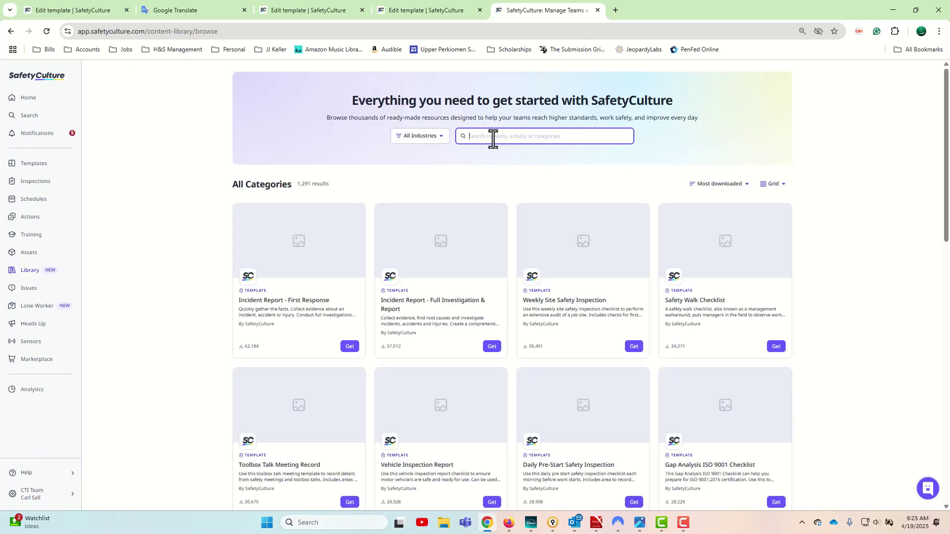
type("cons")
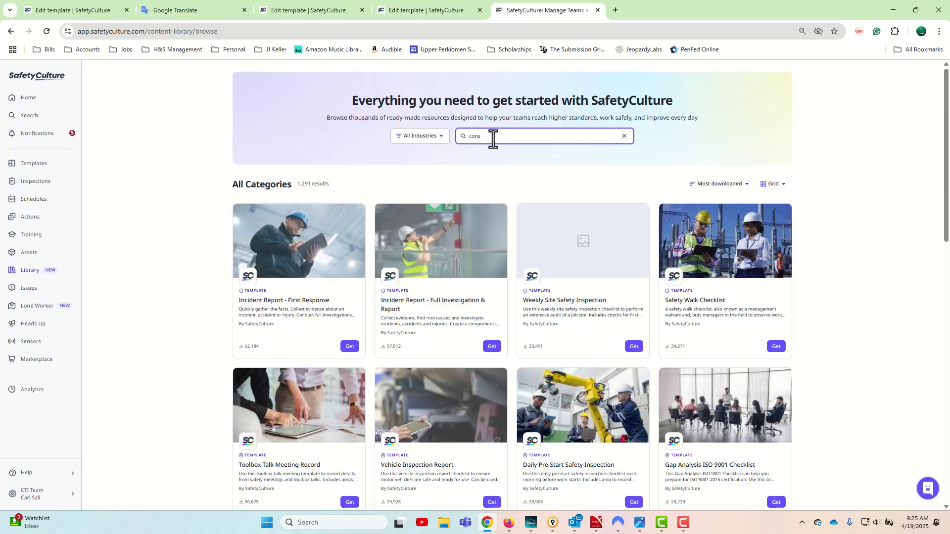
type("truction in")
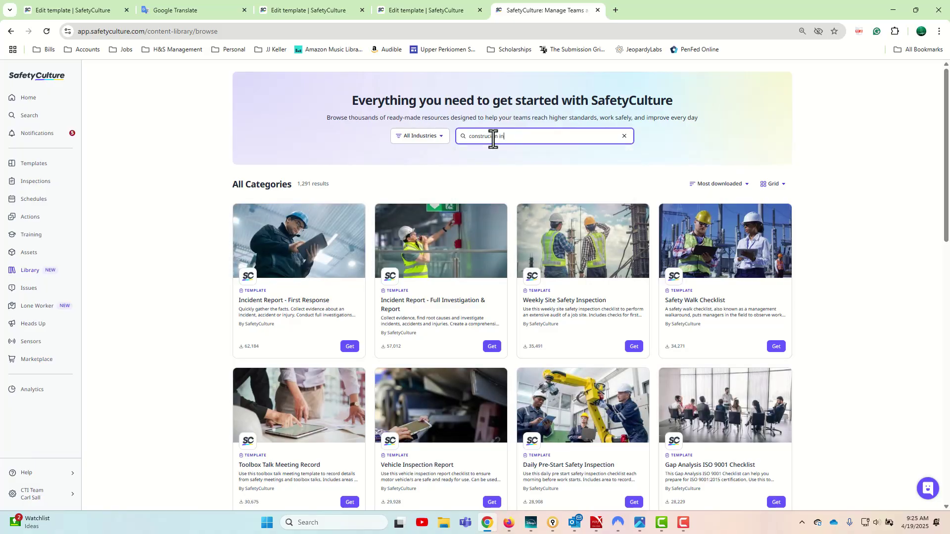
type("spection")
key("Return")
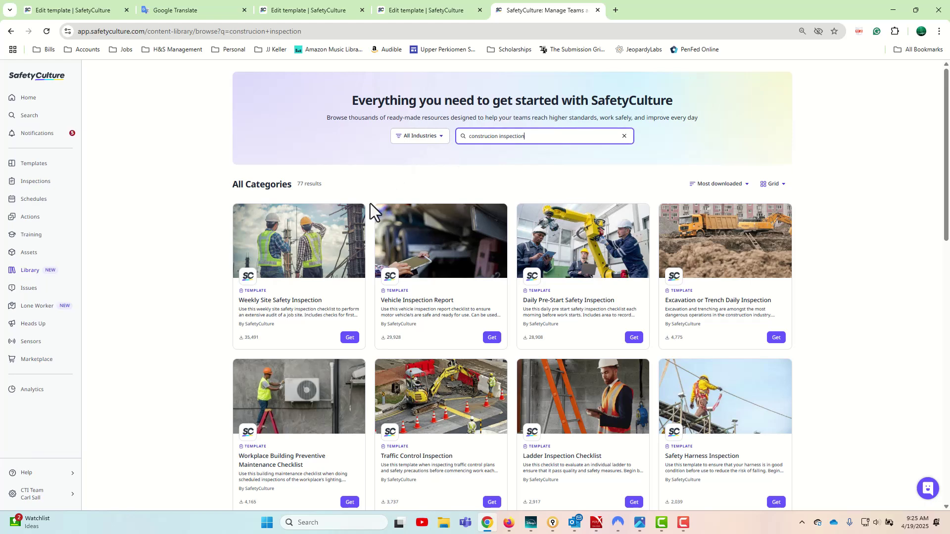
scroll(539, 282, "down", 5)
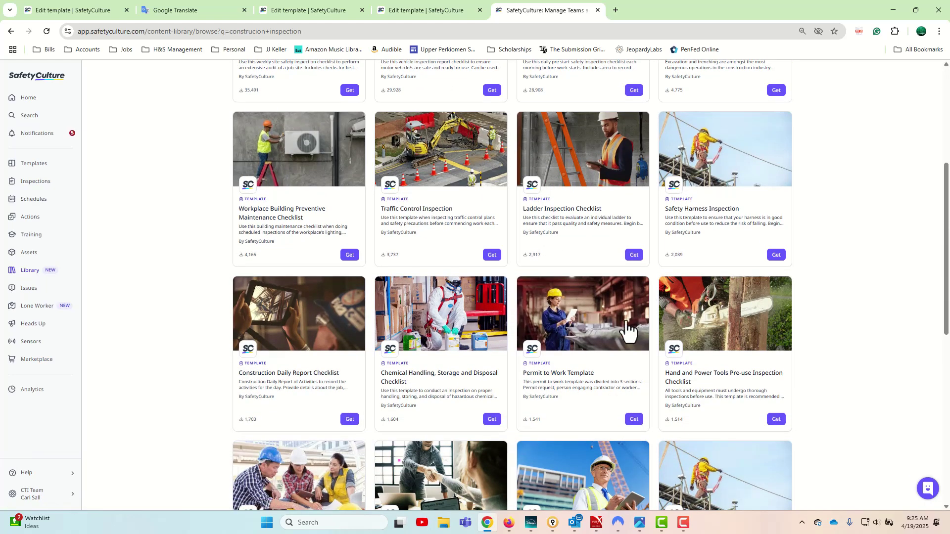
scroll(564, 361, "down", 4)
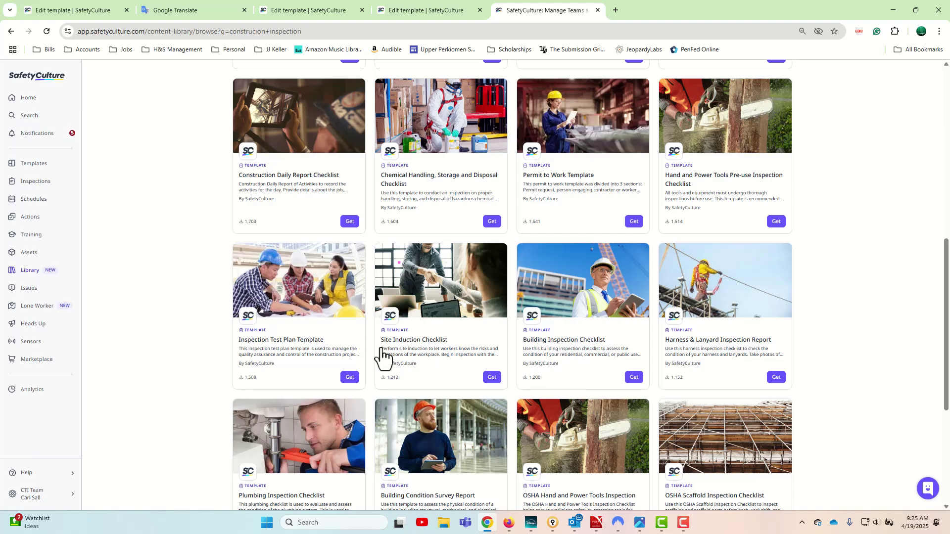
scroll(523, 376, "up", 9)
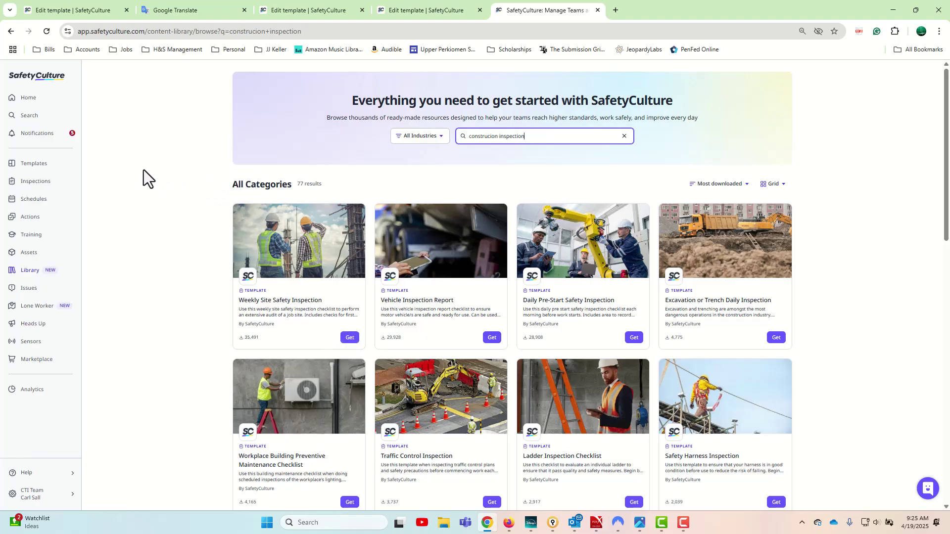
Generate a new template from a described topic, using "construction inspection" as the topic
left_click(28, 168)
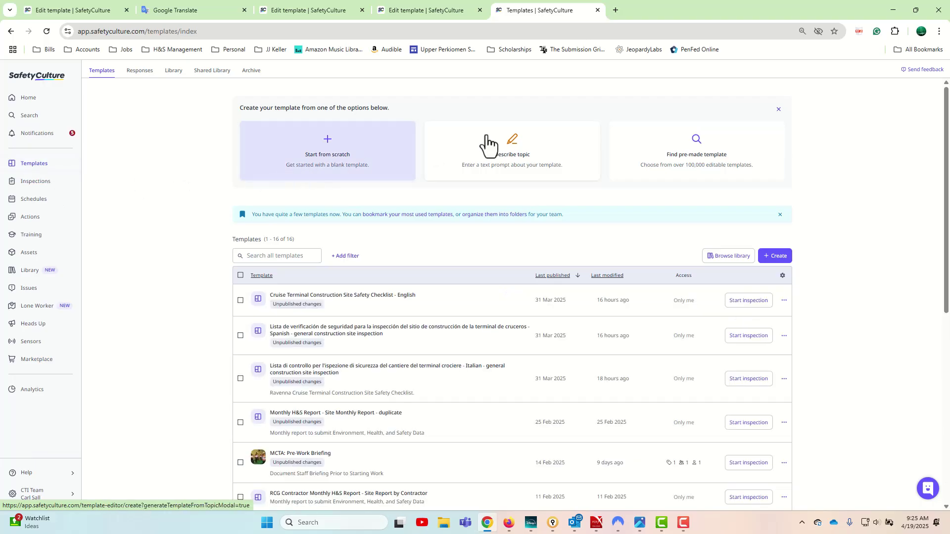
left_click(512, 149)
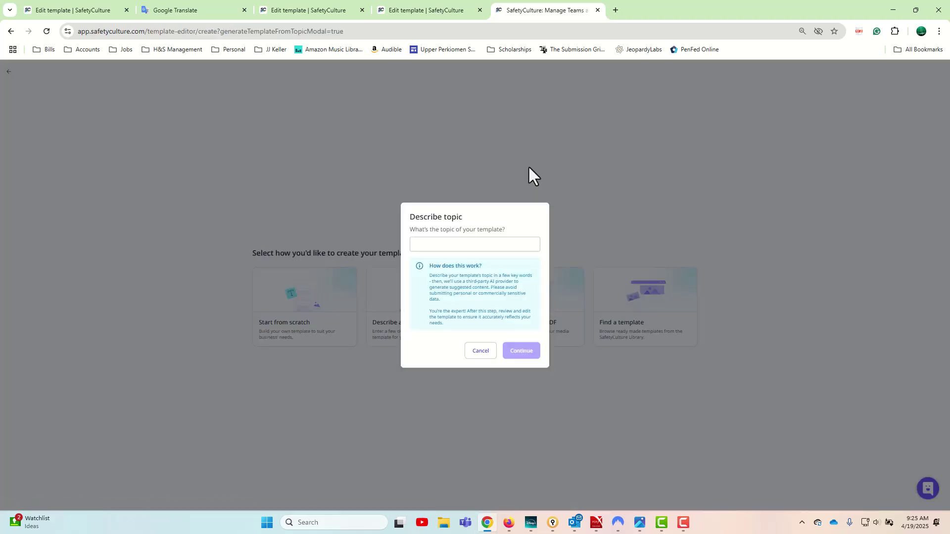
left_click(430, 244)
type("constructio")
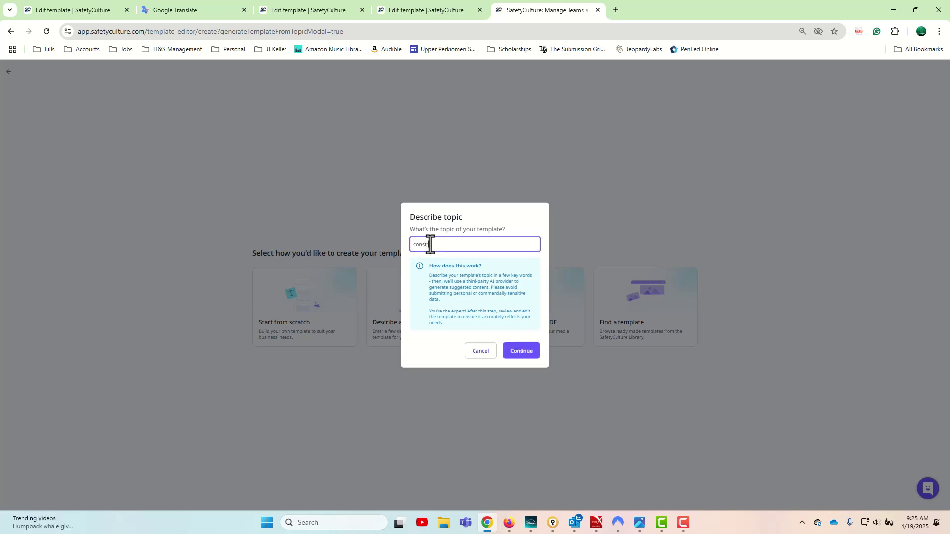
type("n inspection")
left_click(518, 352)
mouse_move(596, 522)
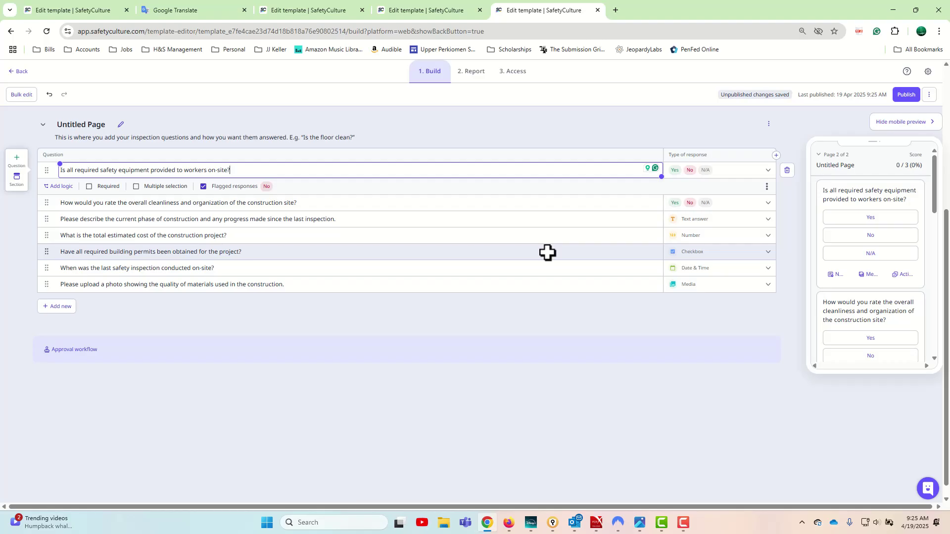
Leave the generated template without publishing it and archive that untitled template
left_click(13, 75)
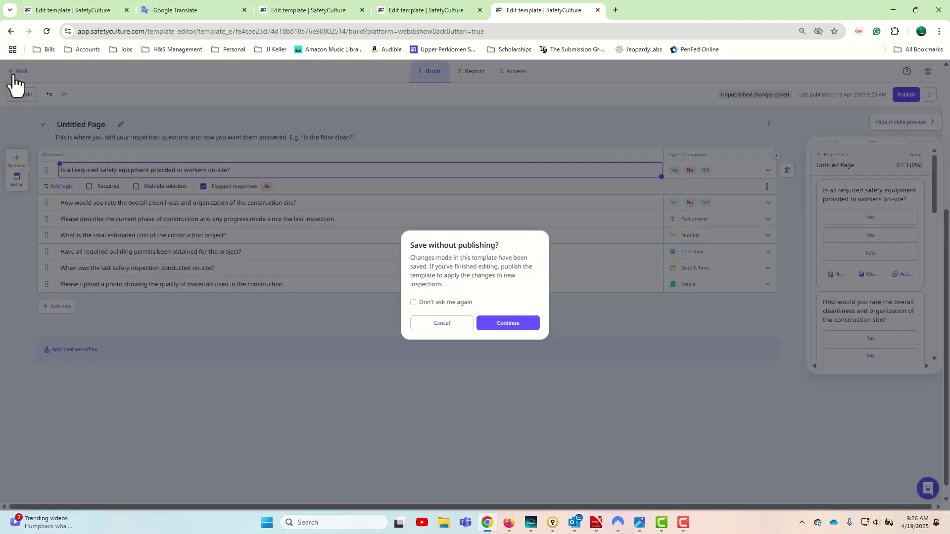
left_click(497, 324)
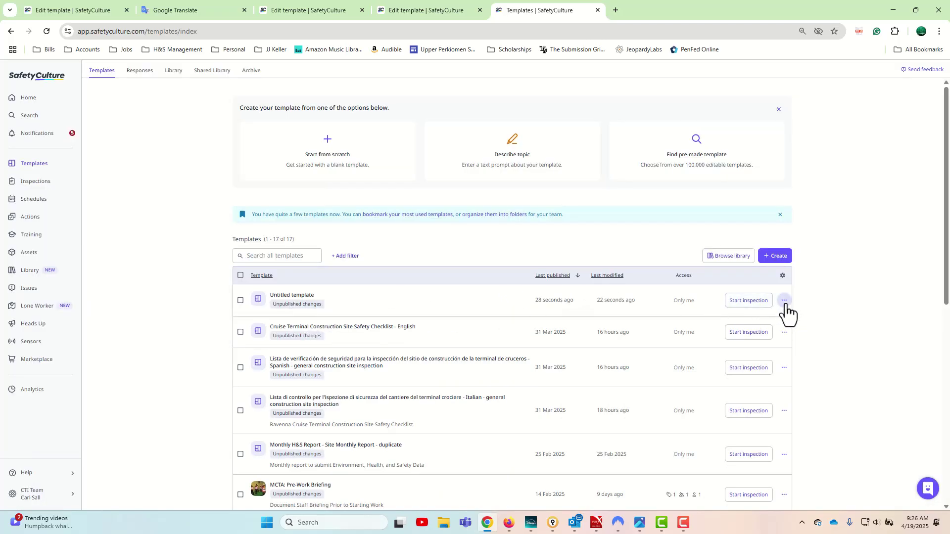
left_click(784, 301)
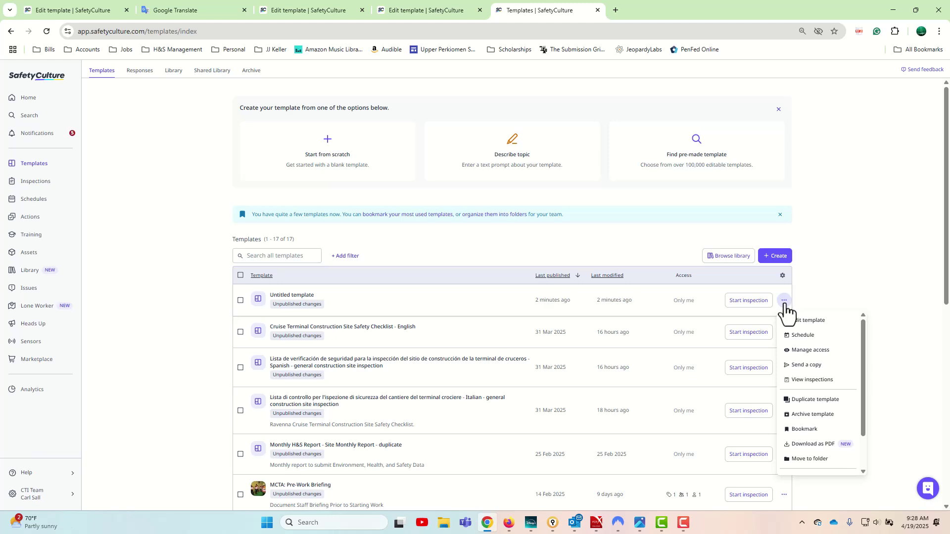
left_click(803, 413)
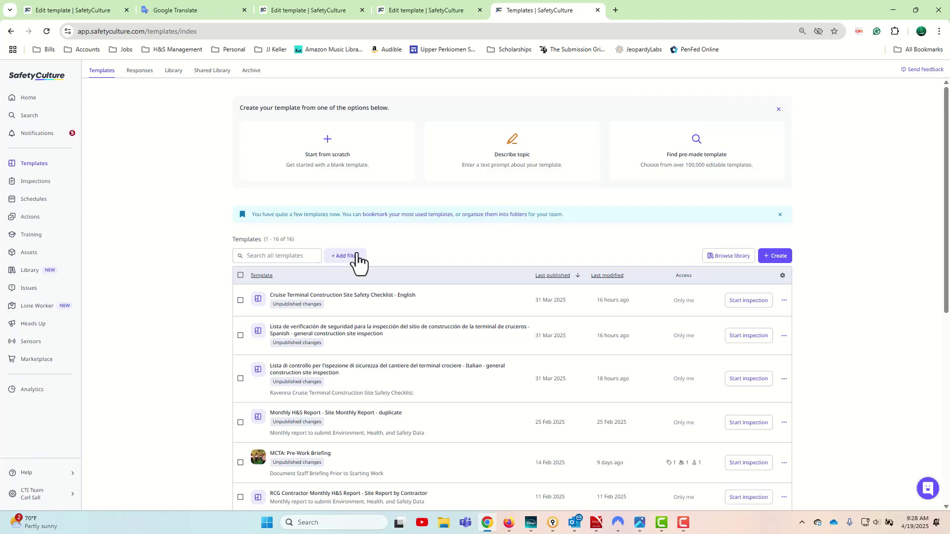
Start a blank template from scratch and title it "Construction site inspection"
left_click(28, 169)
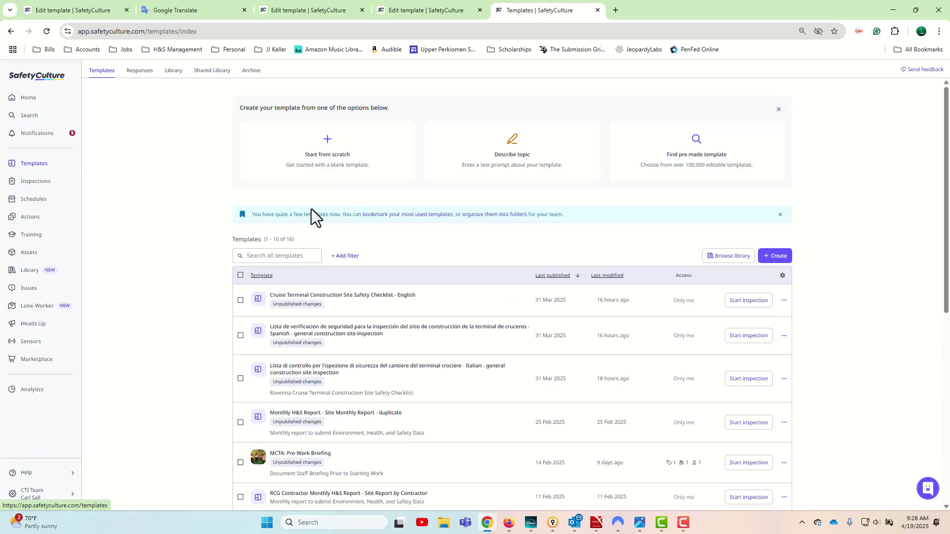
left_click(328, 144)
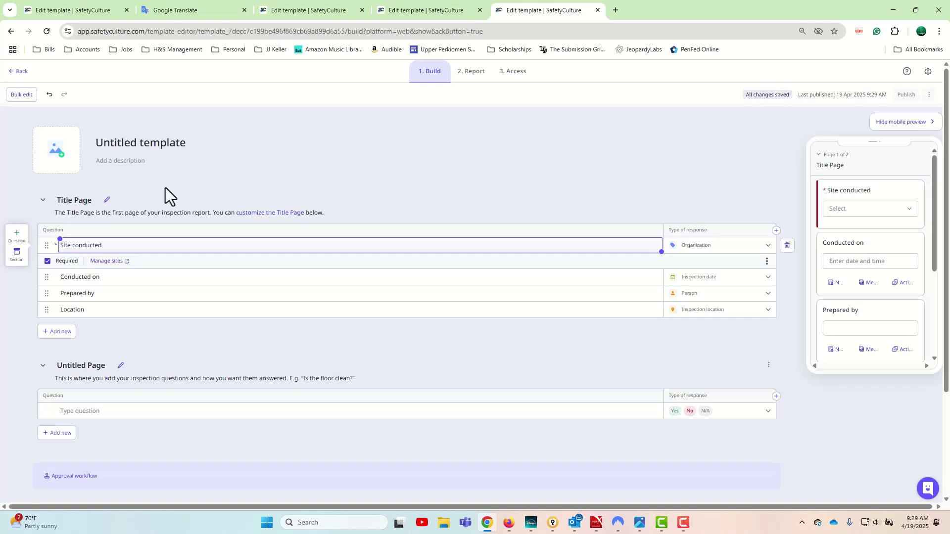
left_click(130, 147)
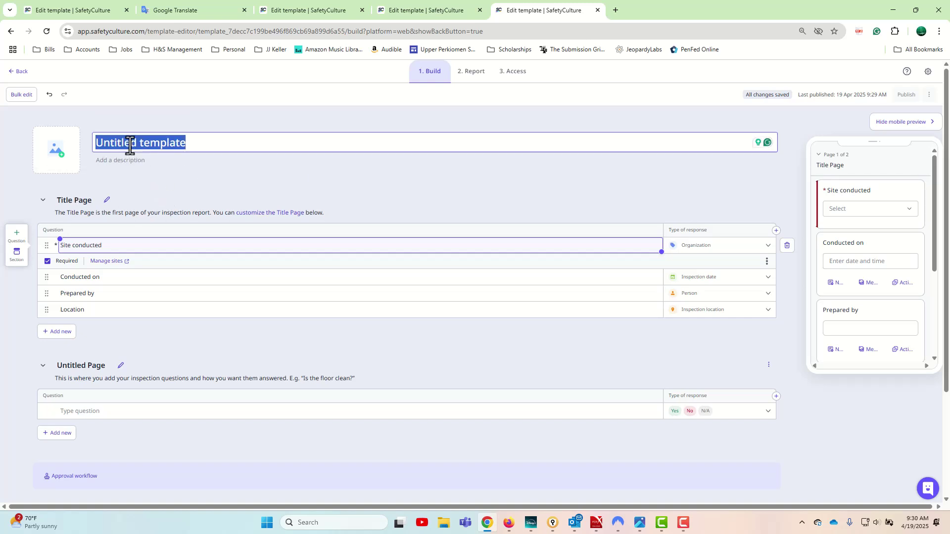
key("BackSpace")
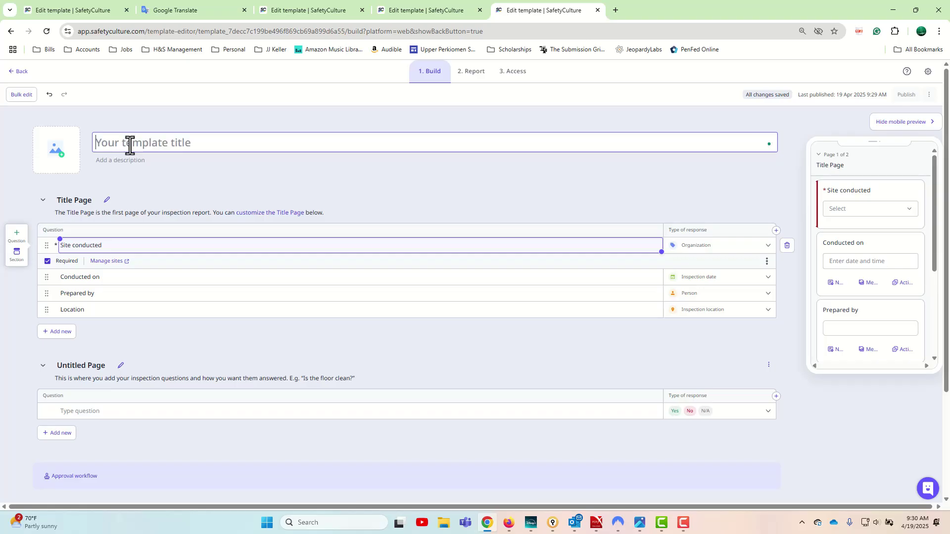
type("Const")
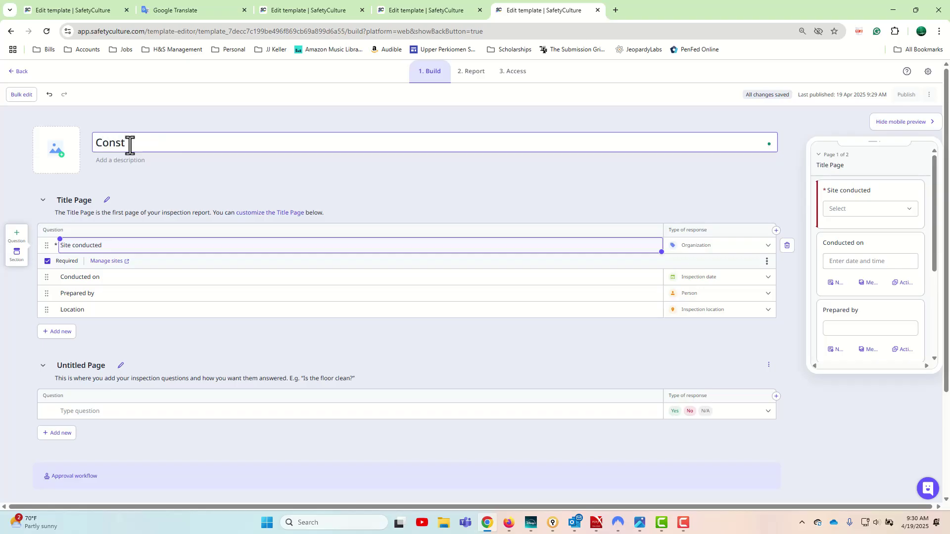
type("ruction site inspection")
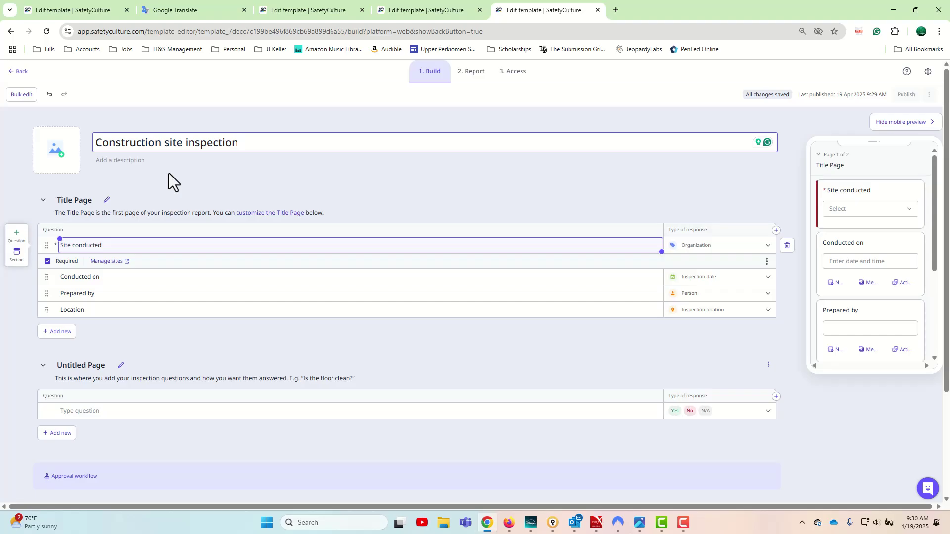
Add the description "New construction sites" to the template
left_click(141, 161)
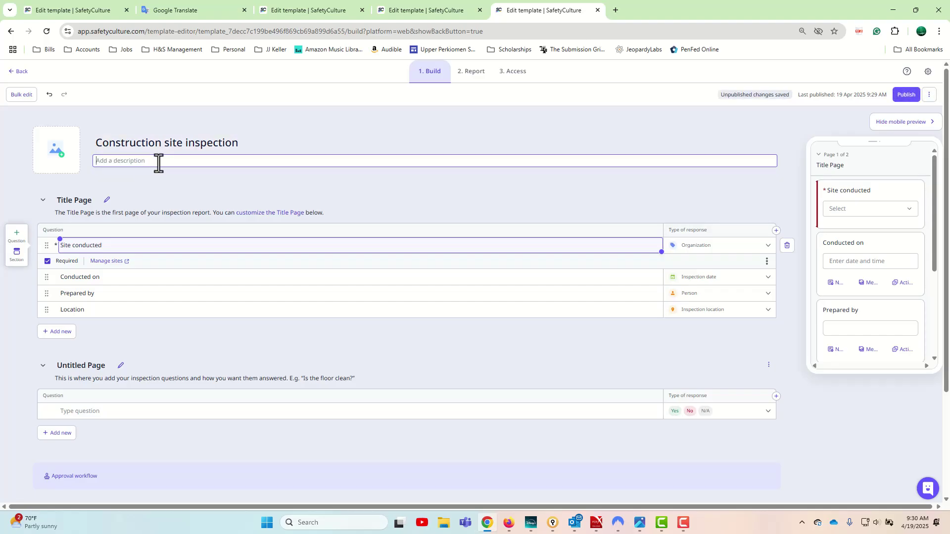
type("New construction sites")
left_click(363, 195)
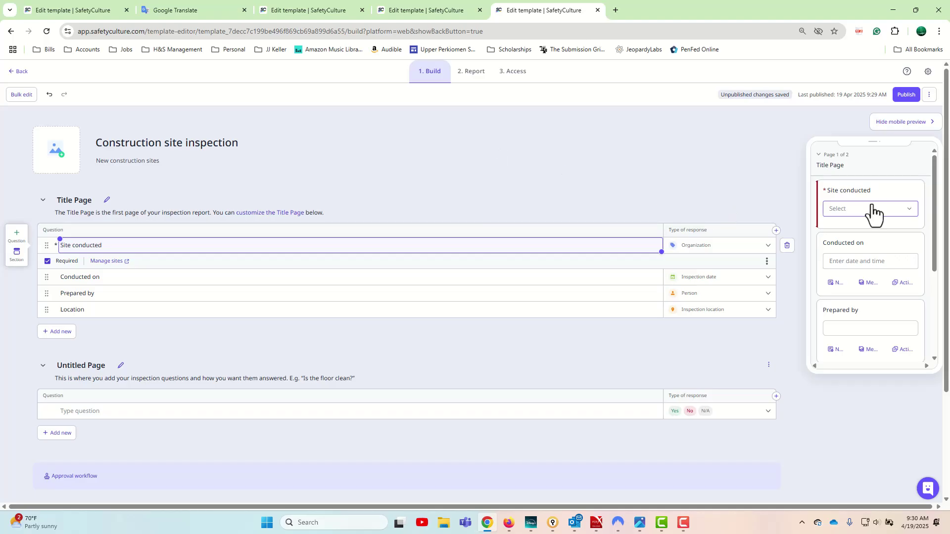
Hide the mobile preview and show it again
left_click(900, 125)
left_click(900, 127)
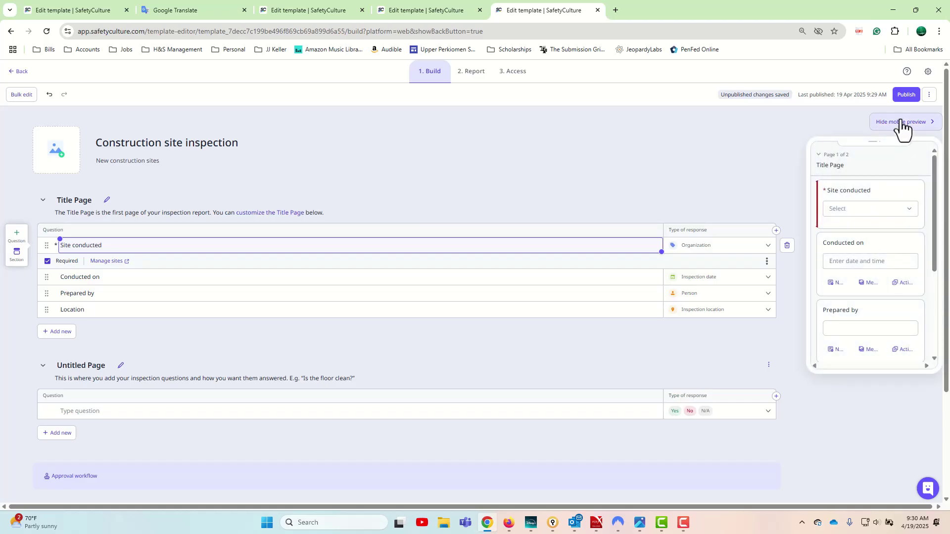
left_click(899, 124)
Rename the template's title page to "Construction site location"
left_click(107, 200)
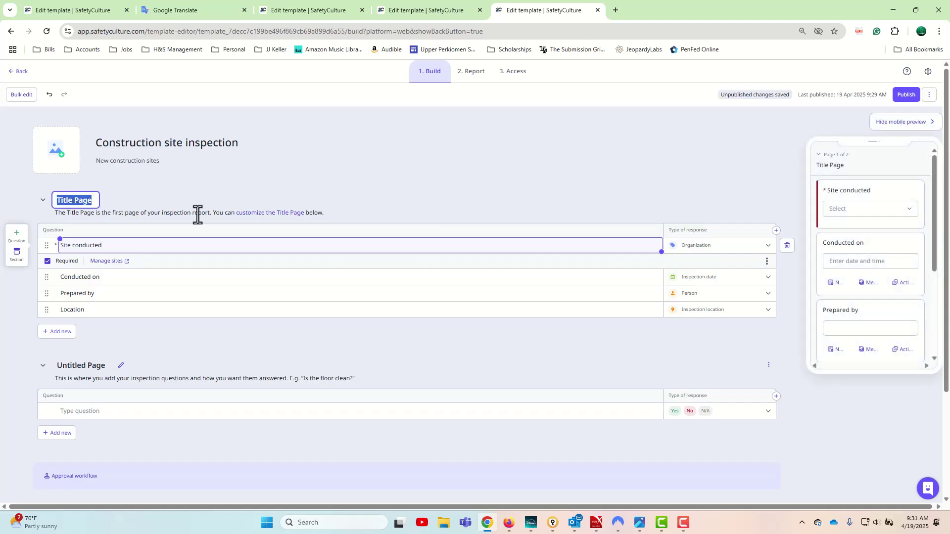
type("Const")
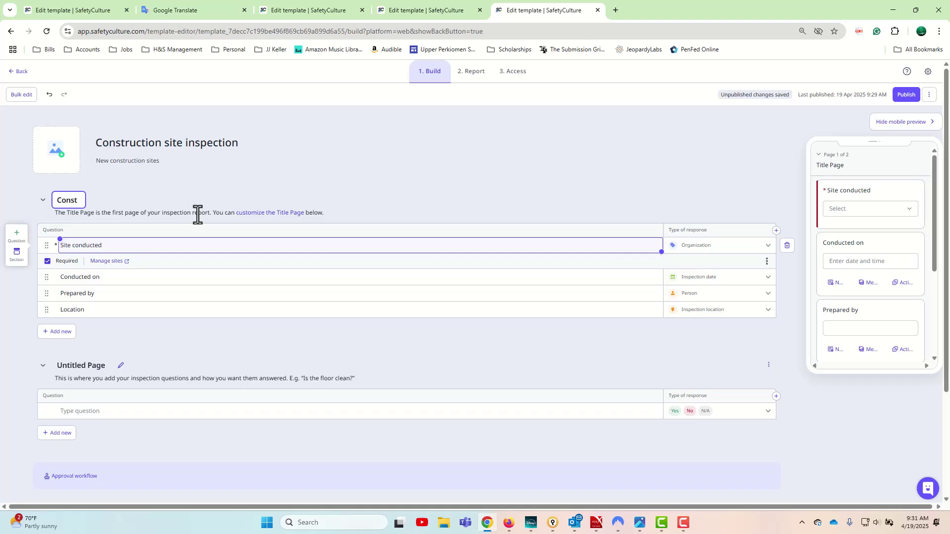
type("ruciton stie")
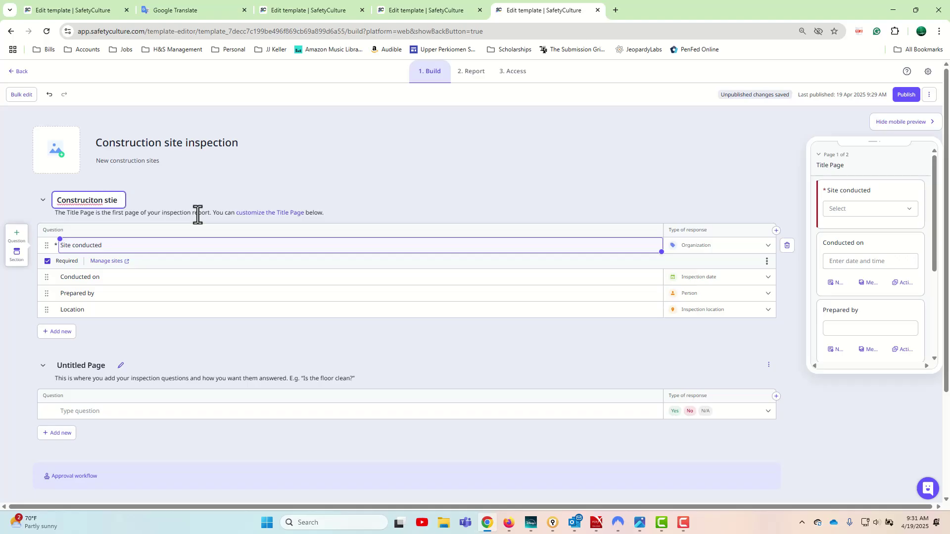
key("BackSpace")
key("BackSpace")
key("BackSpace")
key("BackSpace")
key("BackSpace")
key("BackSpace")
key("BackSpace")
key("BackSpace")
key("BackSpace")
type("tion site locatoi")
key("BackSpace")
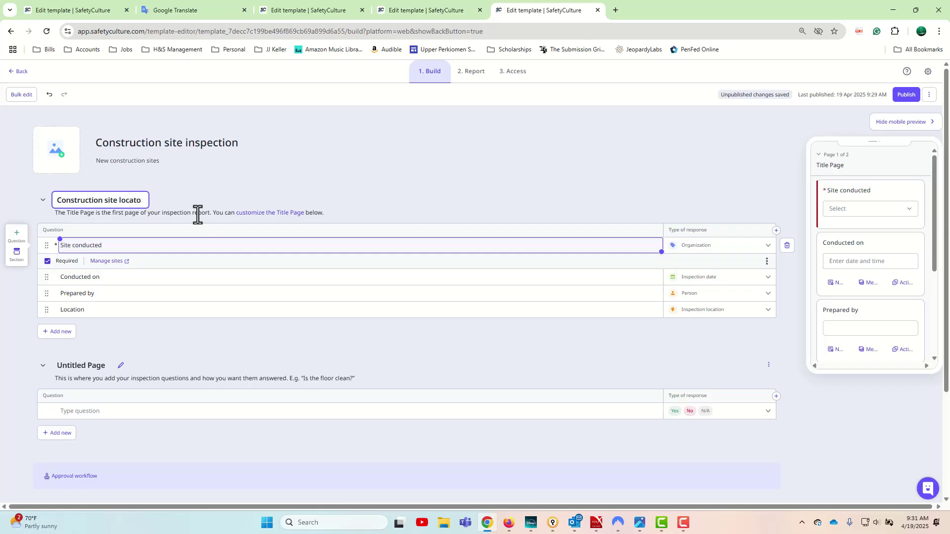
type("in")
left_click(77, 256)
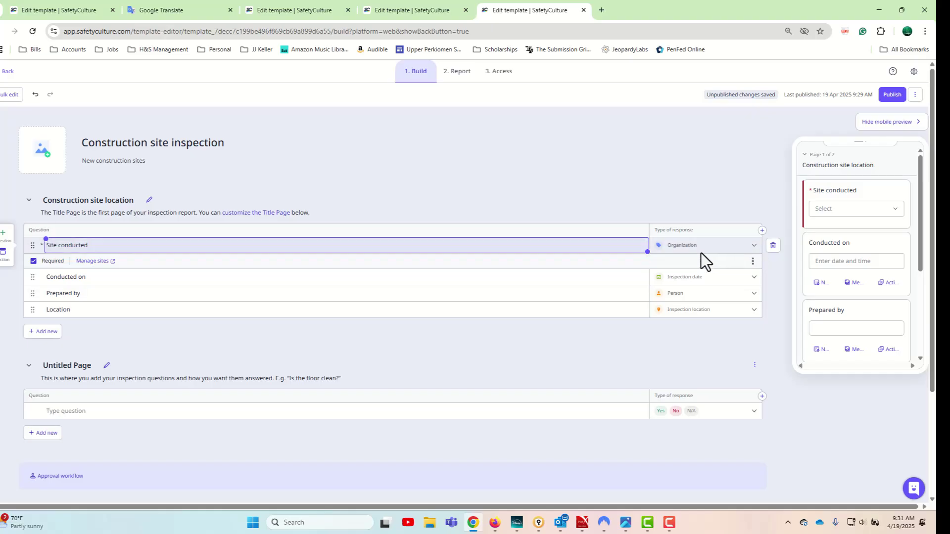
Switch the Site conducted question's response type to Company, and set it back to Organization
left_click(753, 244)
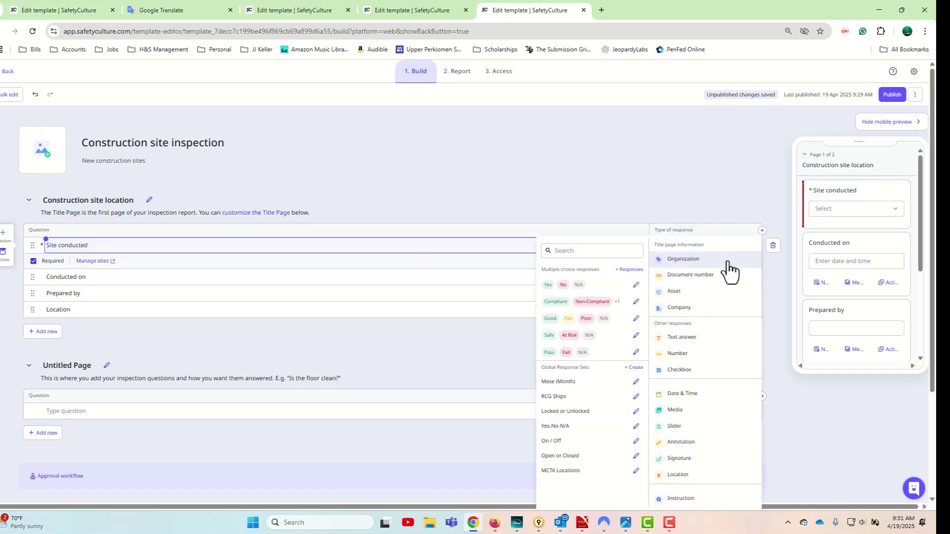
left_click(671, 310)
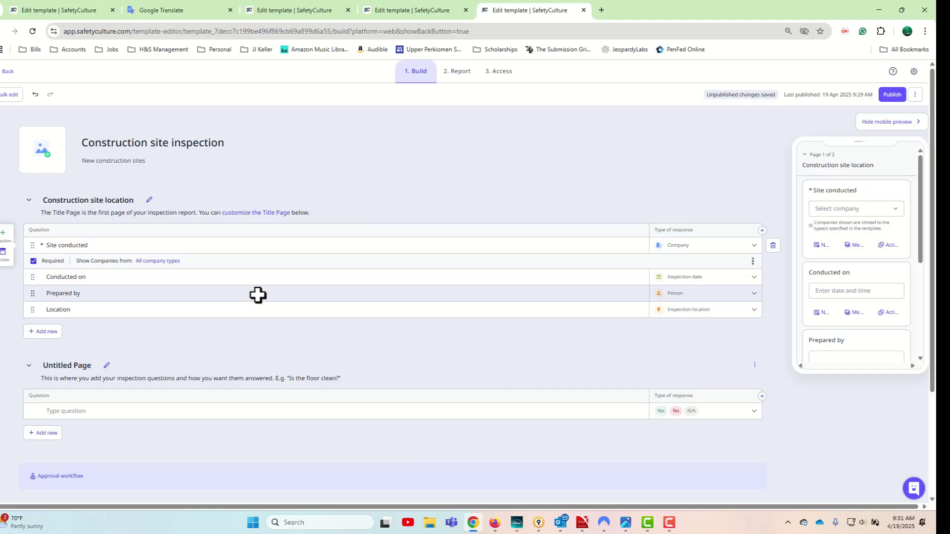
left_click(755, 248)
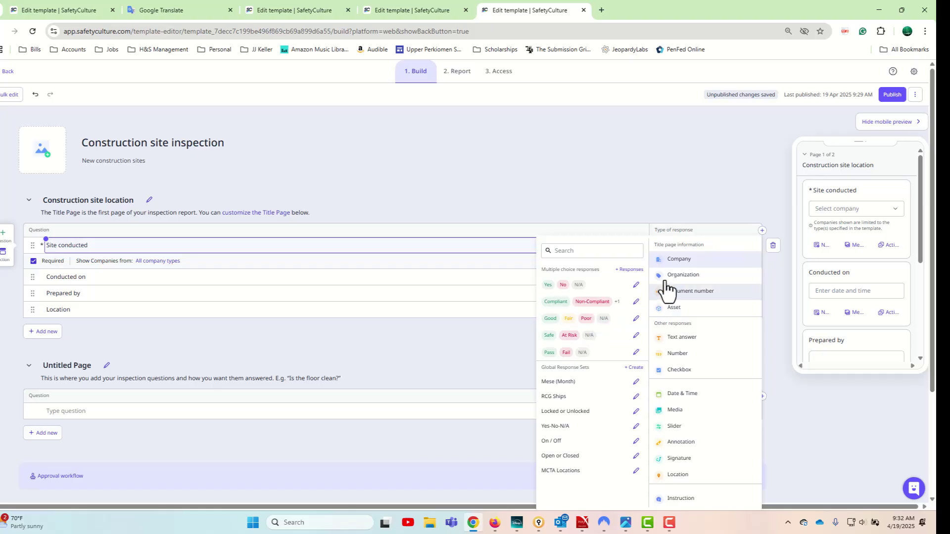
left_click(692, 276)
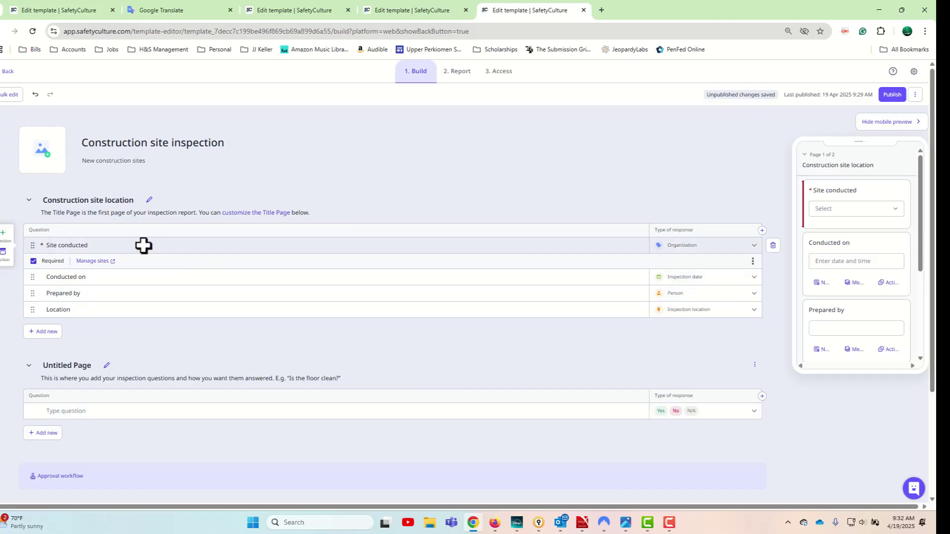
Set the Conducted on question to record only the date, without the time, and make it required
left_click(101, 246)
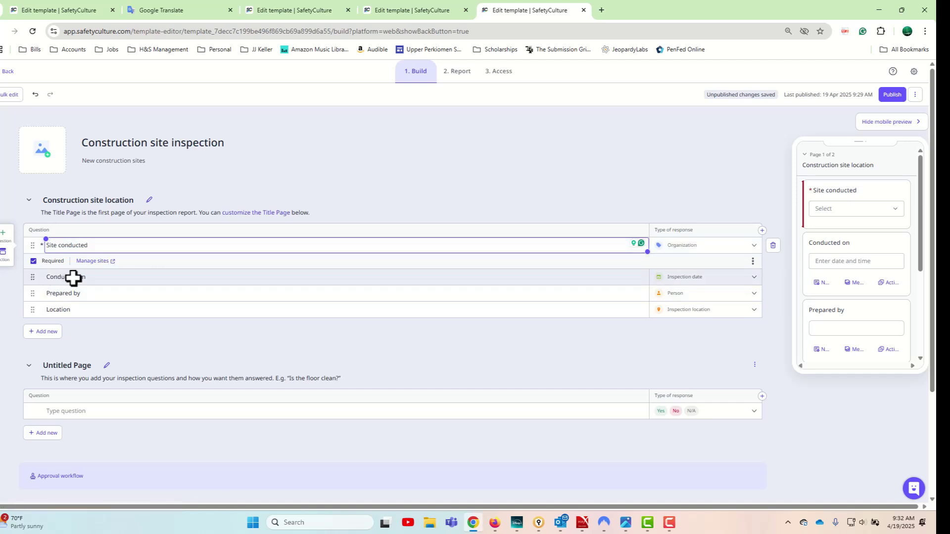
left_click(753, 278)
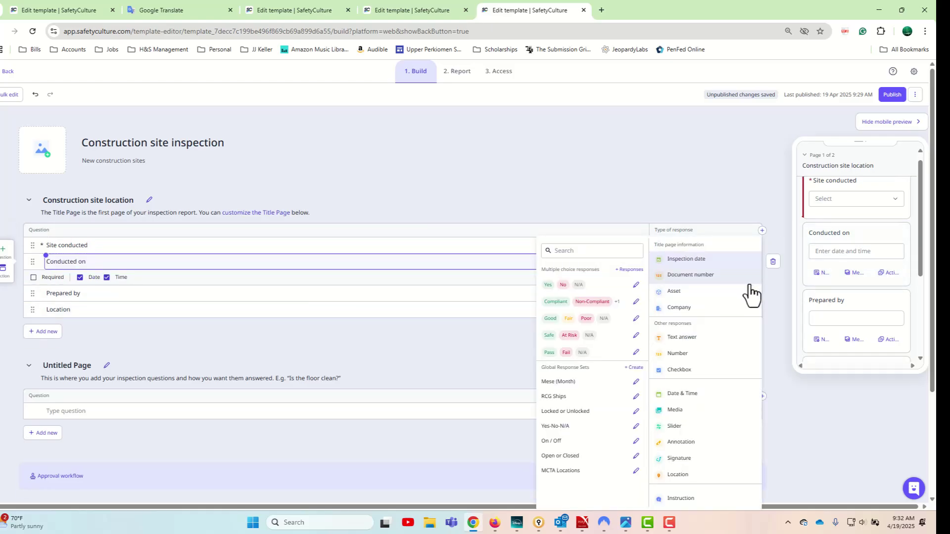
left_click(147, 278)
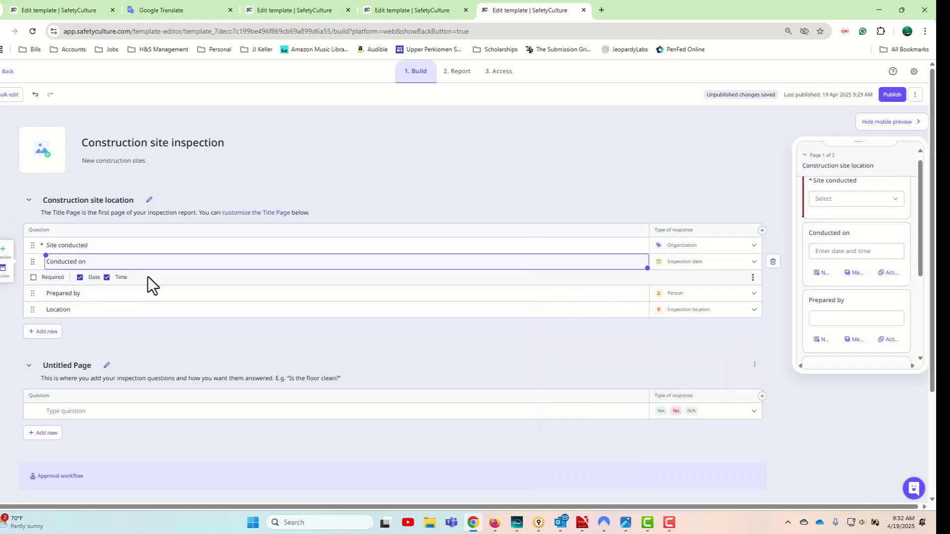
left_click(107, 278)
left_click(33, 278)
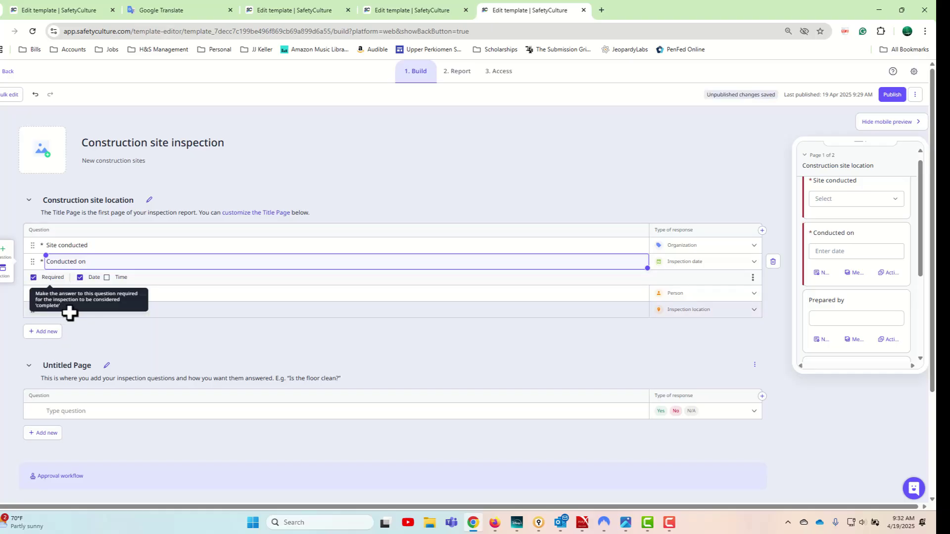
Make the Prepared by question on the title page required
left_click(145, 245)
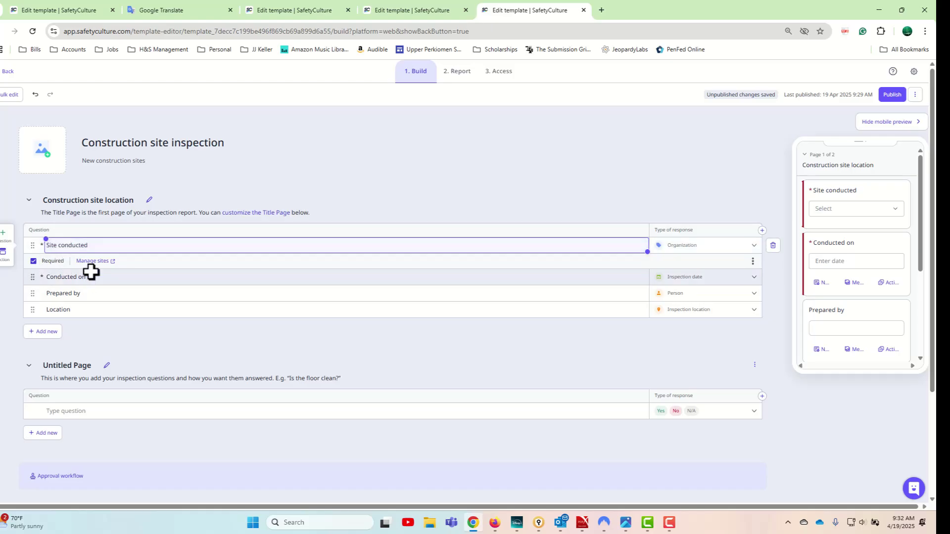
left_click(123, 295)
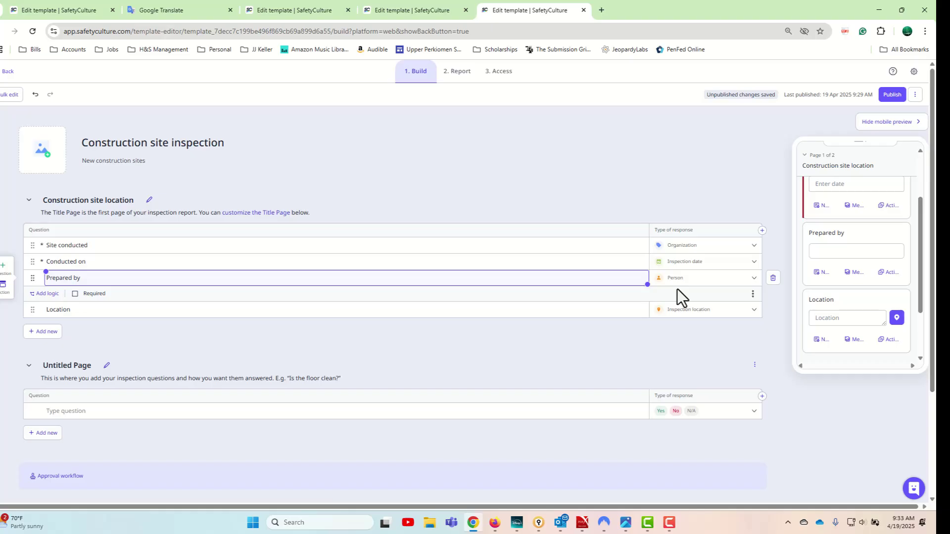
left_click(76, 295)
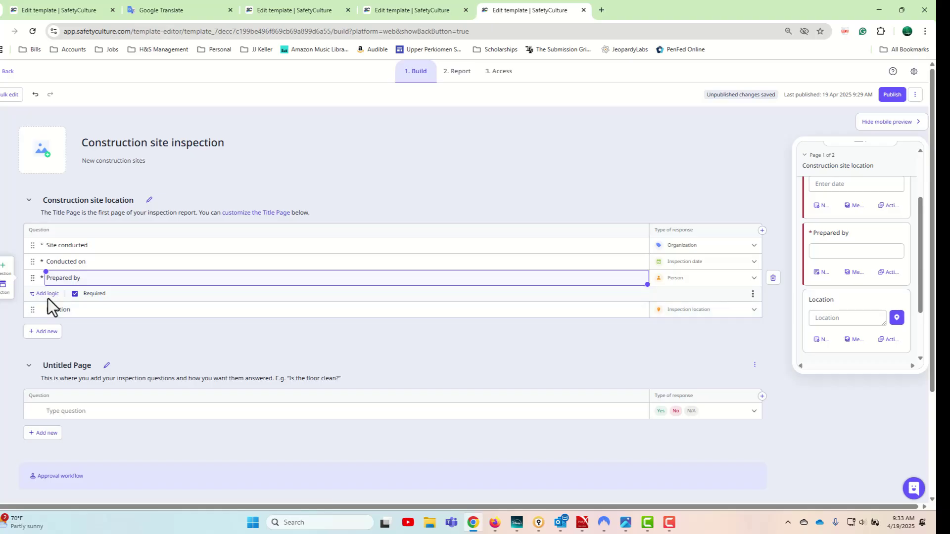
Delete the Location question from the title page and check which kinds of elements can be added there
left_click(105, 308)
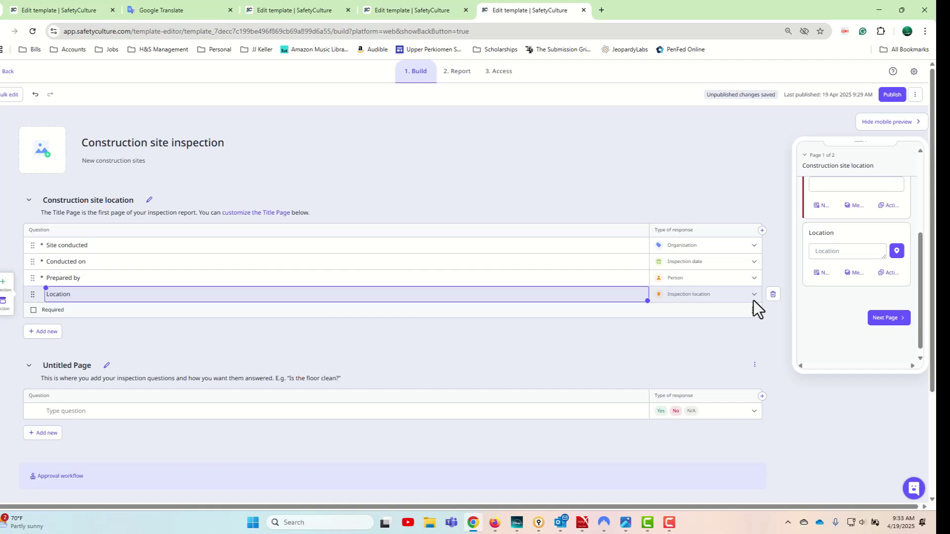
left_click(772, 294)
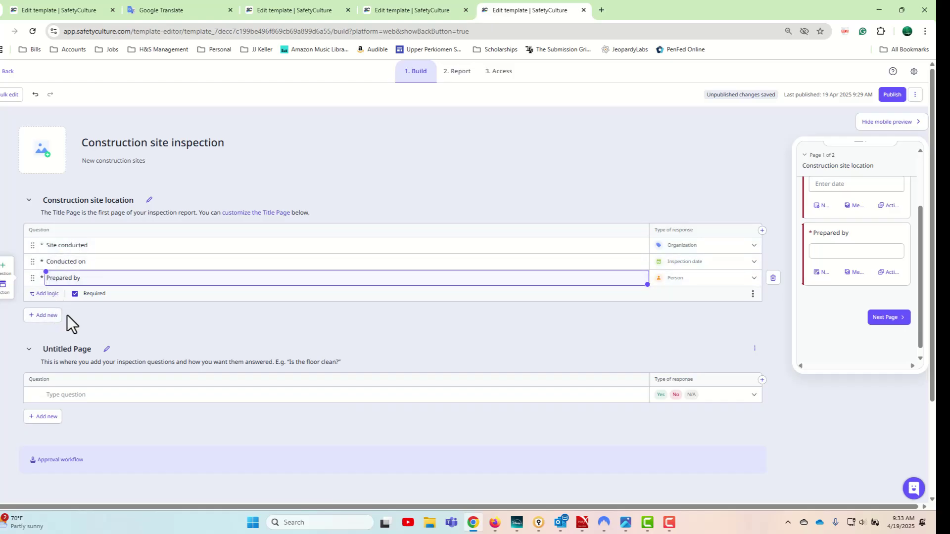
left_click(51, 319)
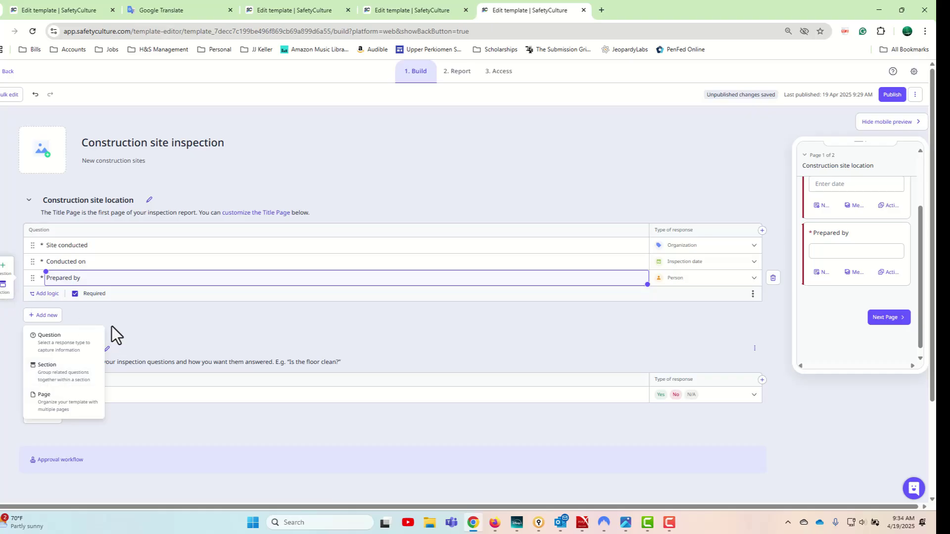
left_click(153, 324)
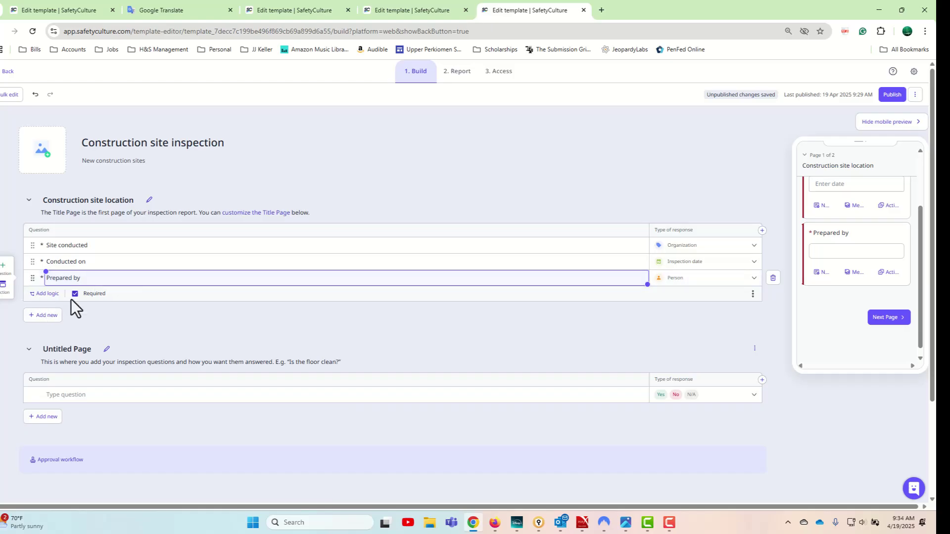
Rename the untitled second page of the template to "Safety and Health Data"
scroll(150, 327, "down", 2)
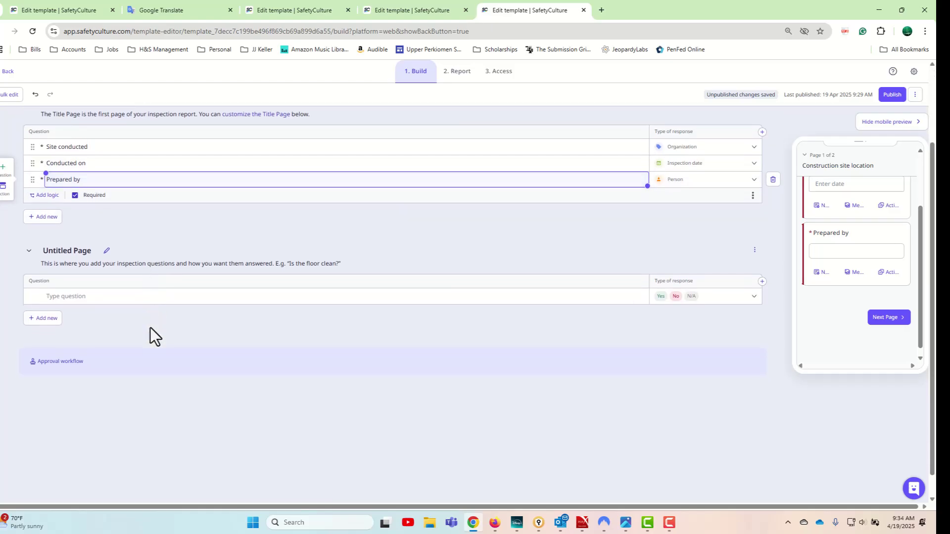
left_click(72, 253)
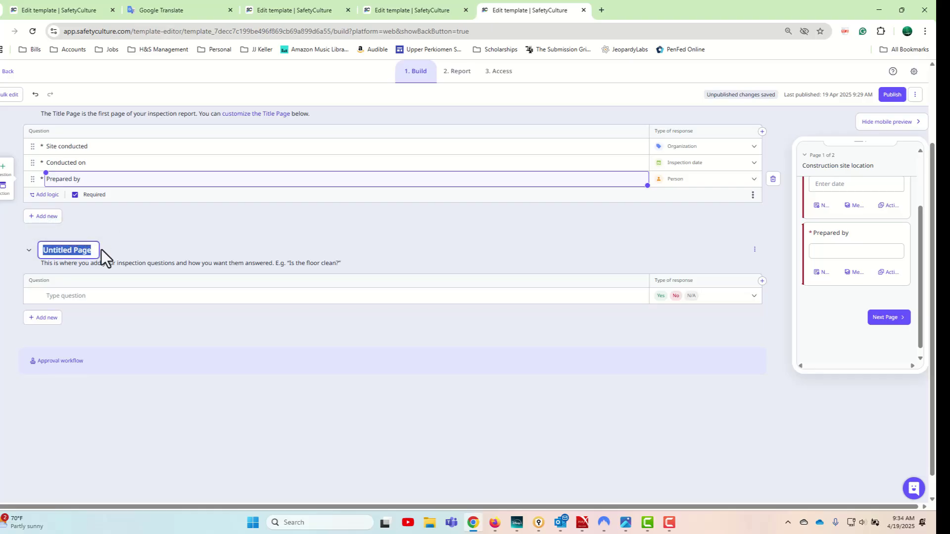
type("Safety and ")
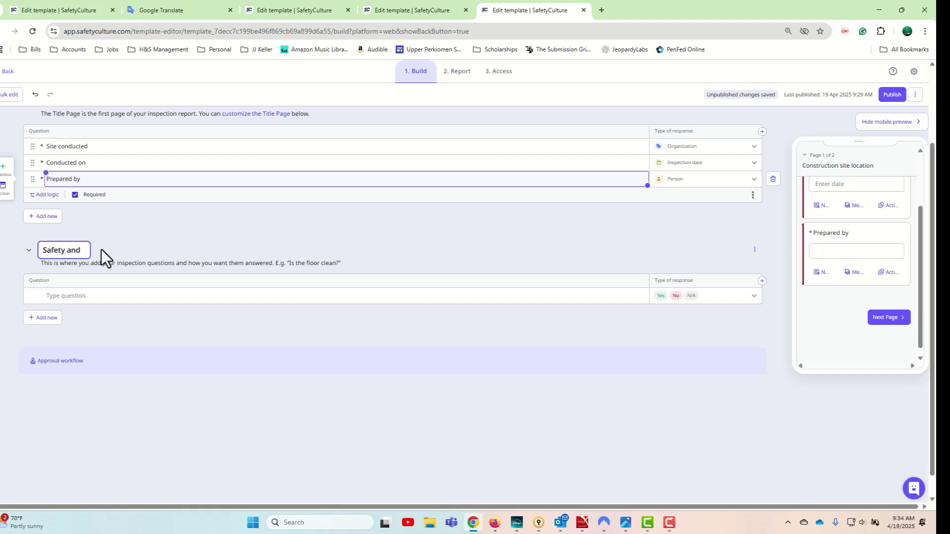
type("Health Data")
Set the Safety and Health Data page's first question to a Number response, worded "How many accidents occurred at this site for the FY?"
left_click(174, 296)
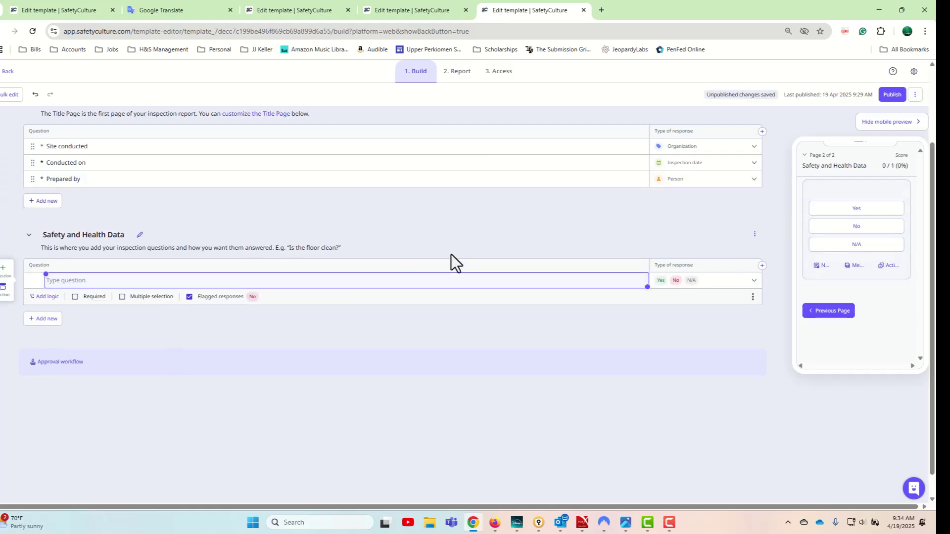
left_click(755, 282)
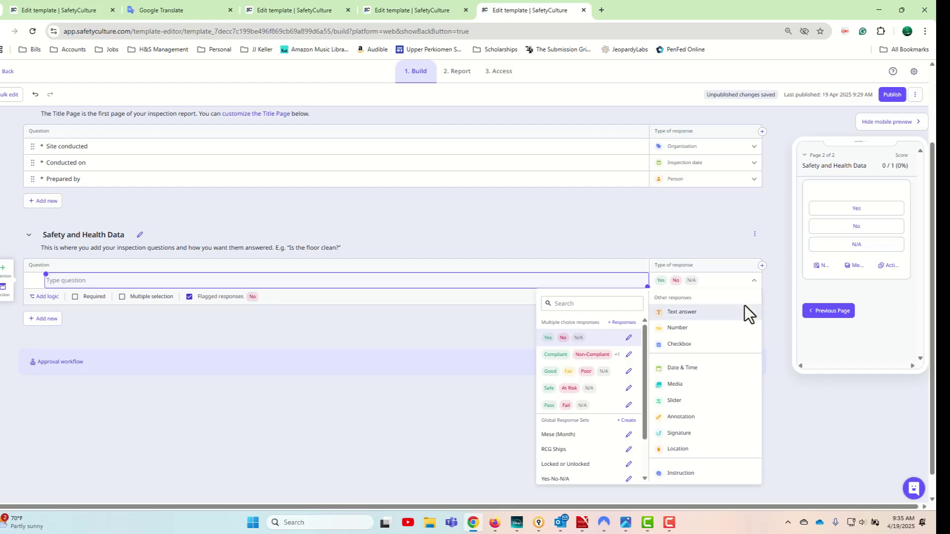
left_click(686, 328)
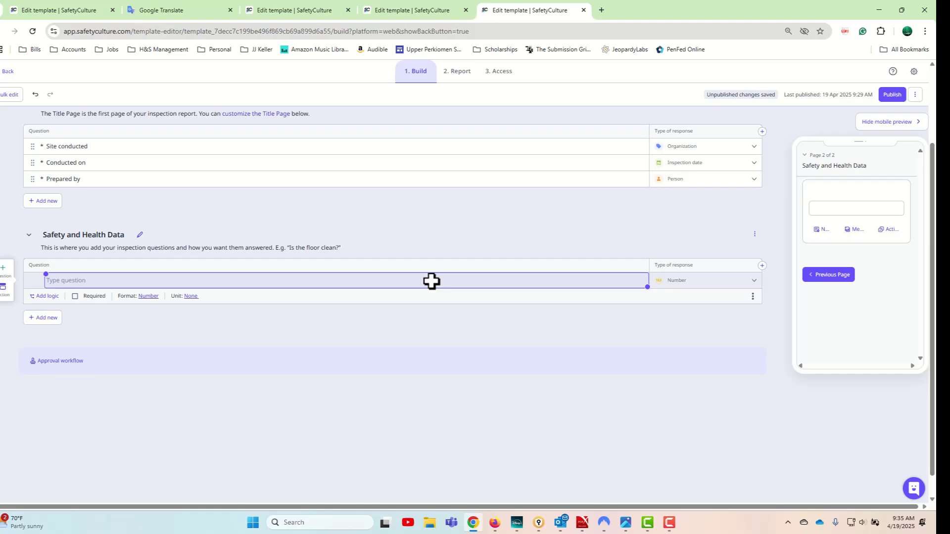
type("How many accident occurred at this site for the FY")
type("?")
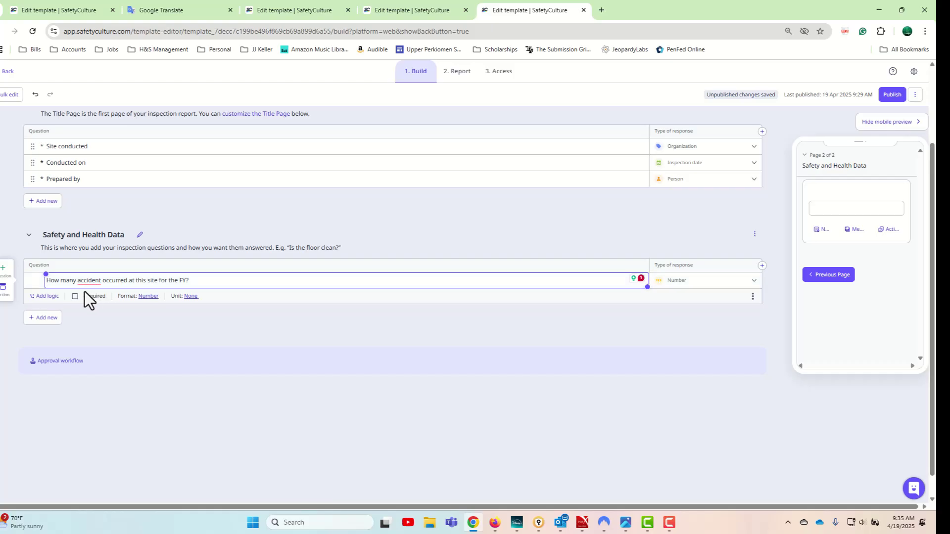
mouse_move(95, 280)
left_click(96, 313)
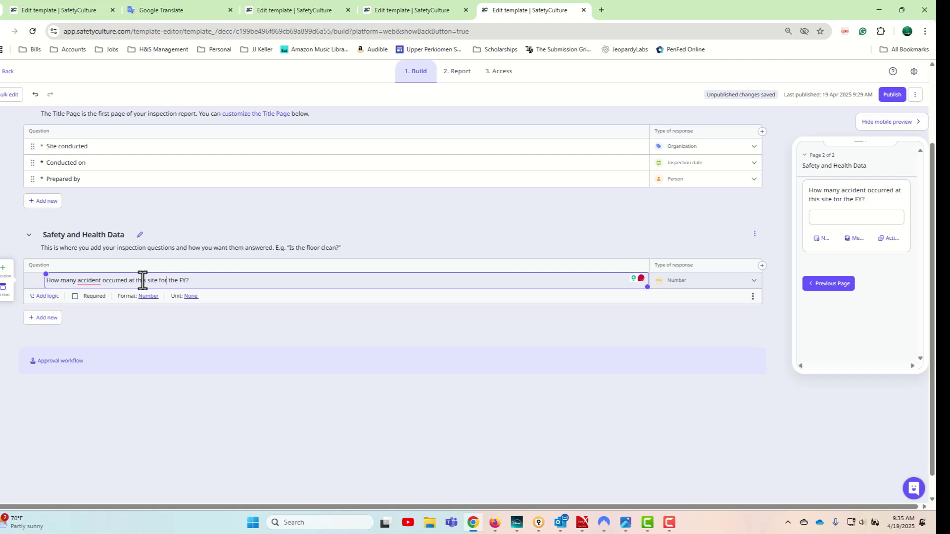
key("Left")
type("s")
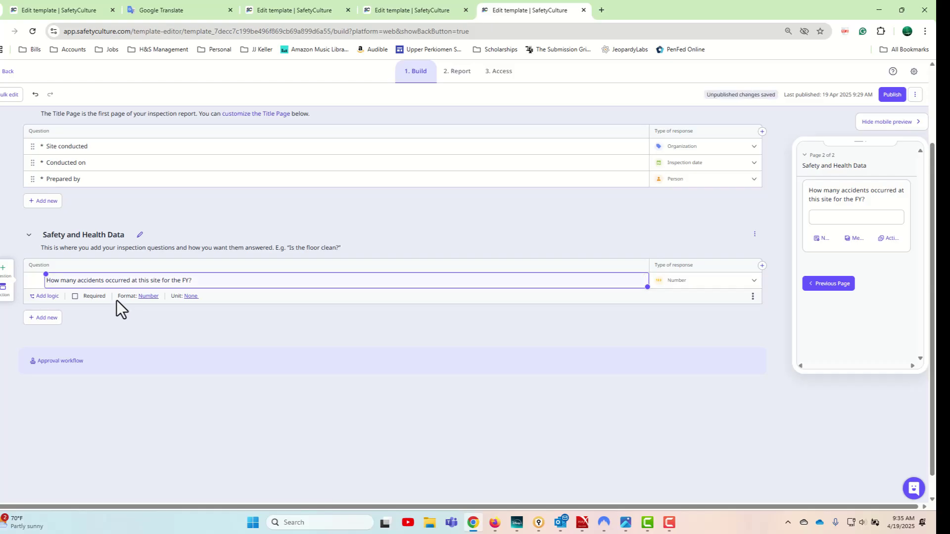
Review the number format and unit choices for the accident count question, and make the question required
left_click(148, 296)
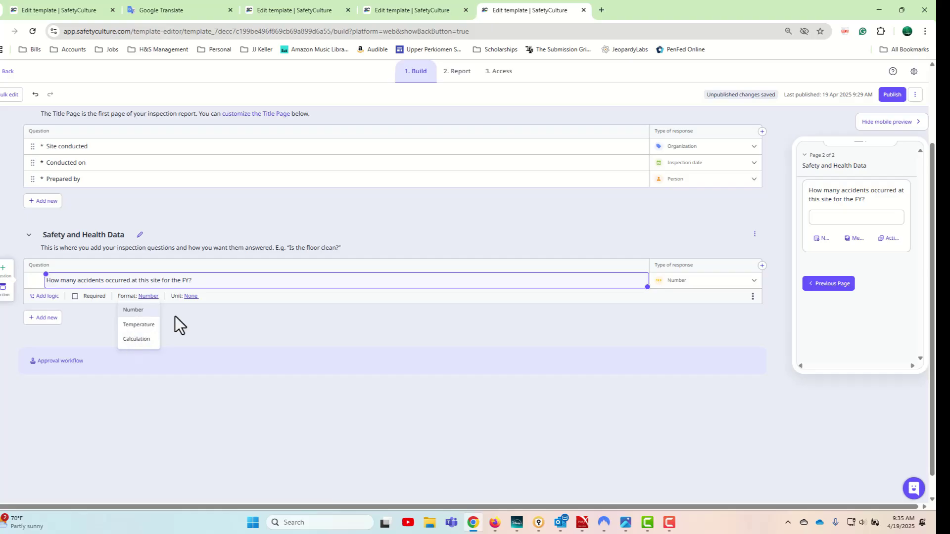
left_click(187, 312)
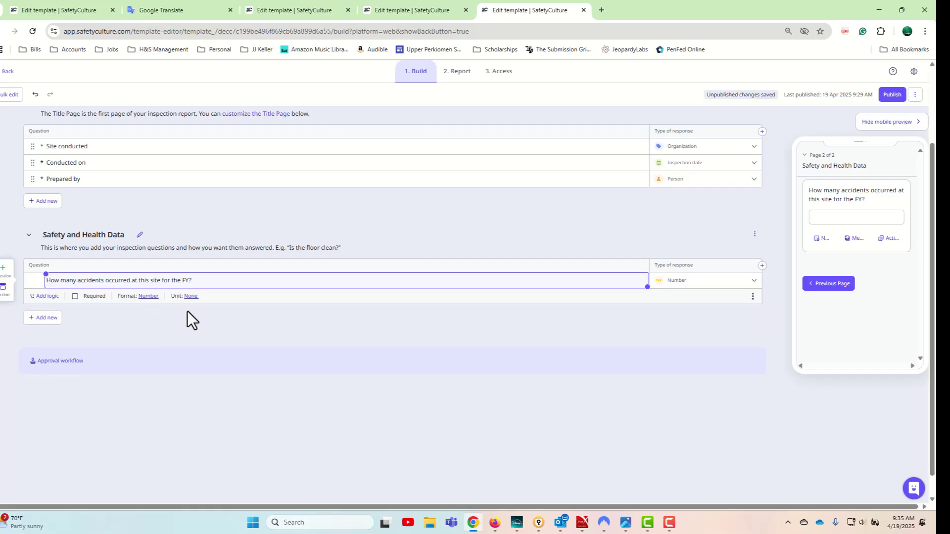
left_click(191, 297)
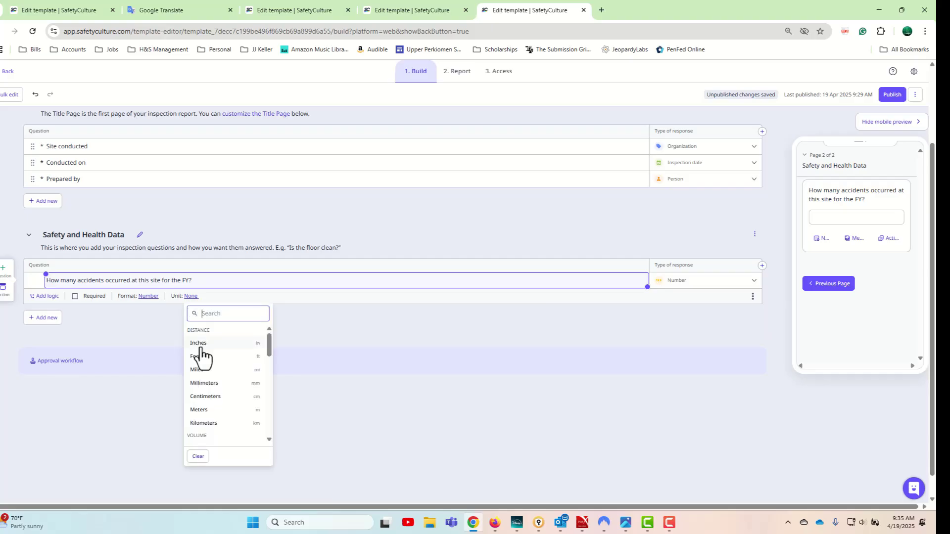
scroll(199, 394, "down", 1)
scroll(200, 393, "down", 6)
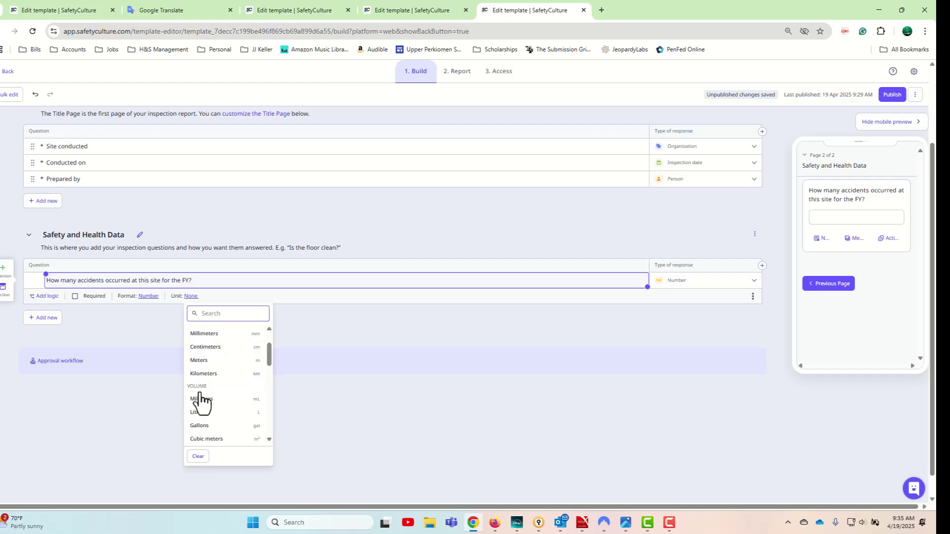
scroll(200, 393, "down", 6)
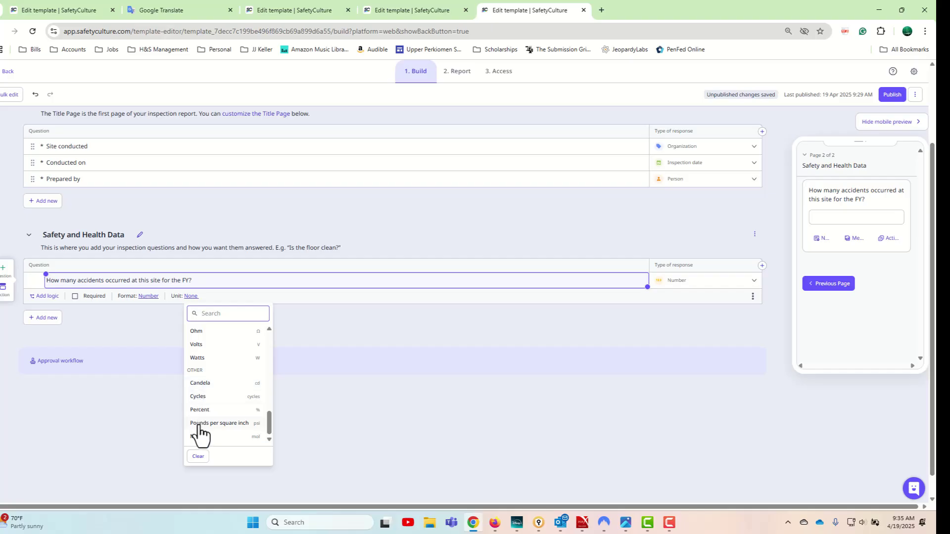
left_click(126, 326)
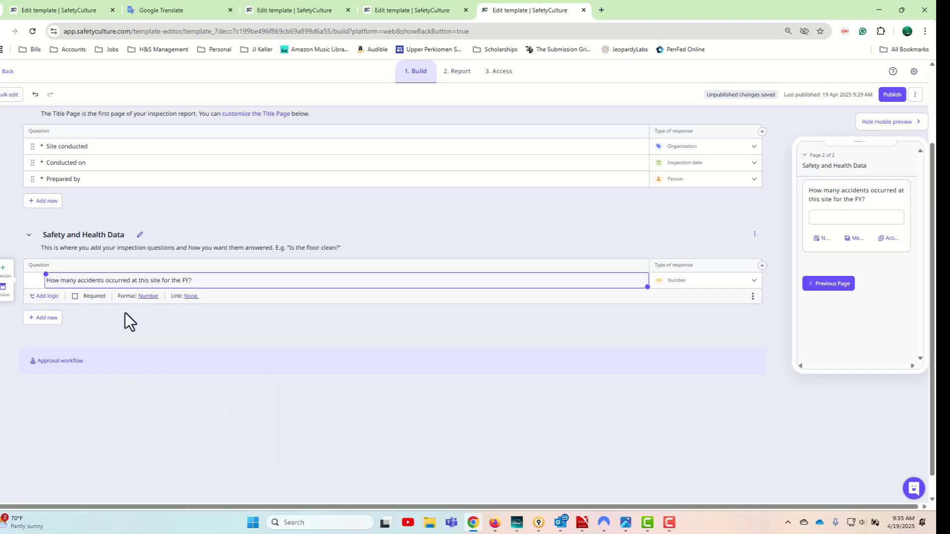
left_click(76, 297)
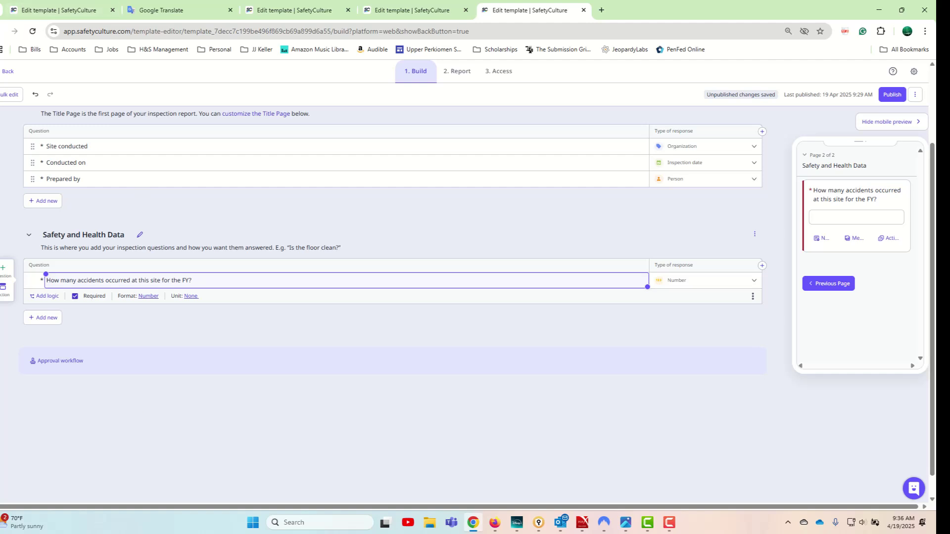
Add a section titled "List accidents that occurred" below the accident count question and make it repeatable
left_click(5, 296)
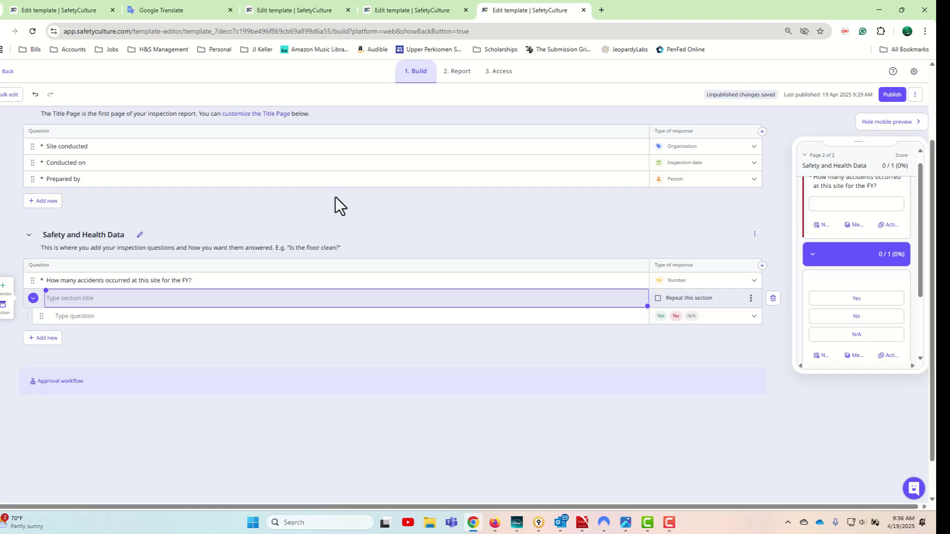
left_click(448, 297)
type("List a")
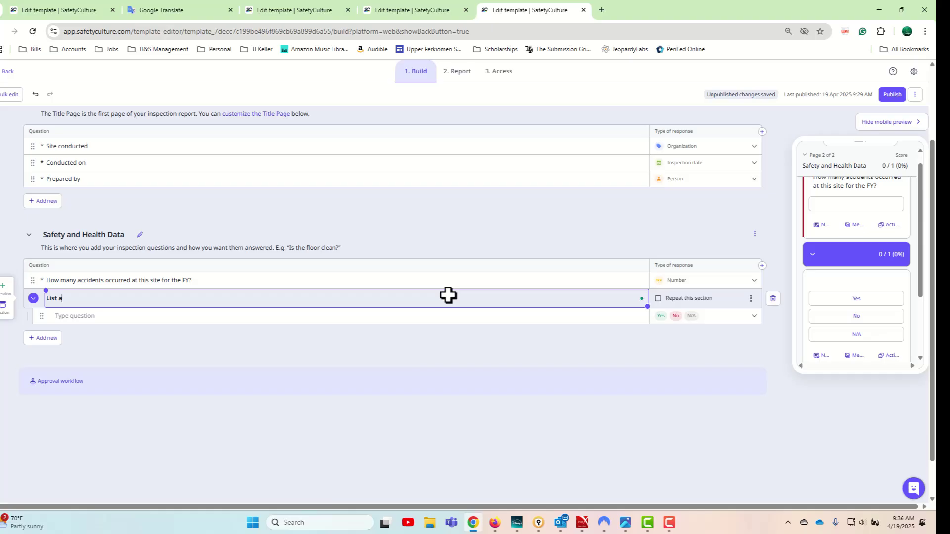
type("ccidents that occurred")
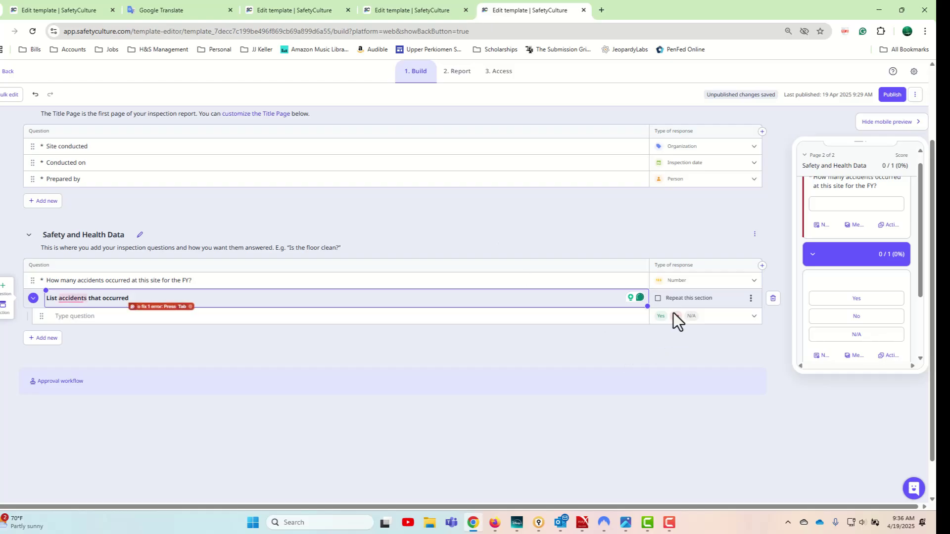
left_click(658, 298)
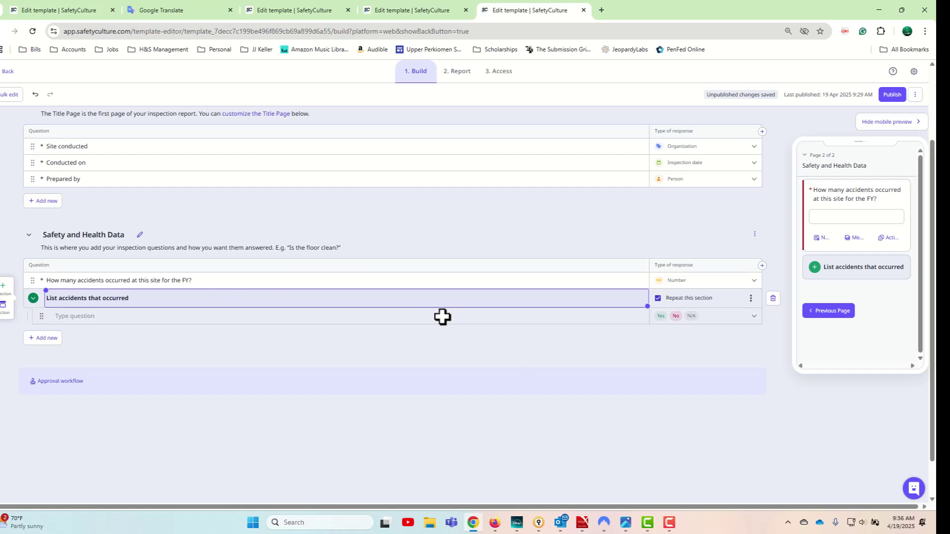
Set the section's question to a required Text answer worded "Describe accident"
left_click(754, 318)
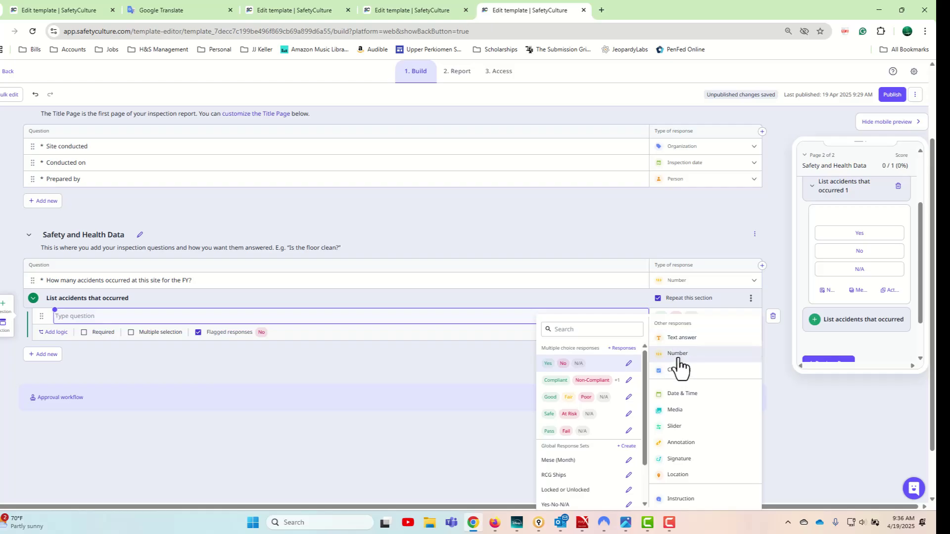
left_click(678, 339)
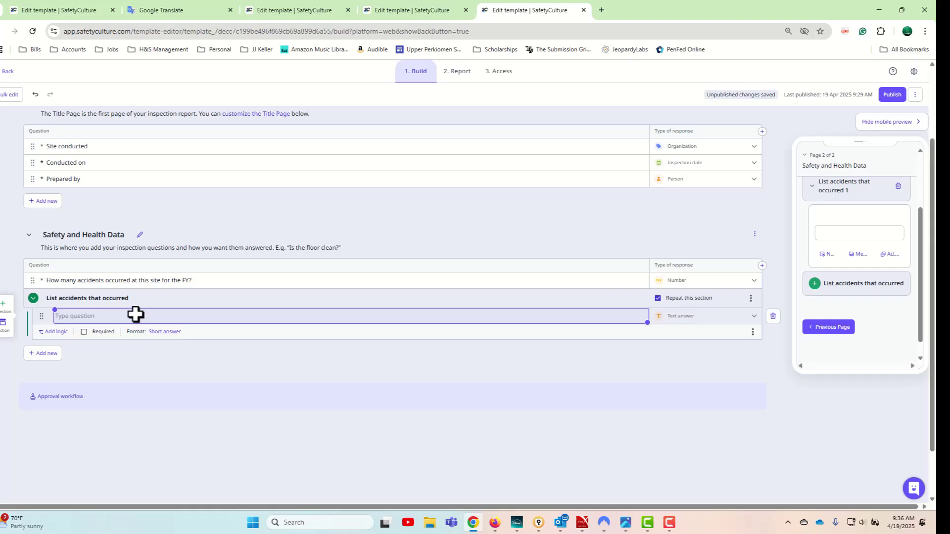
type("Describe accident")
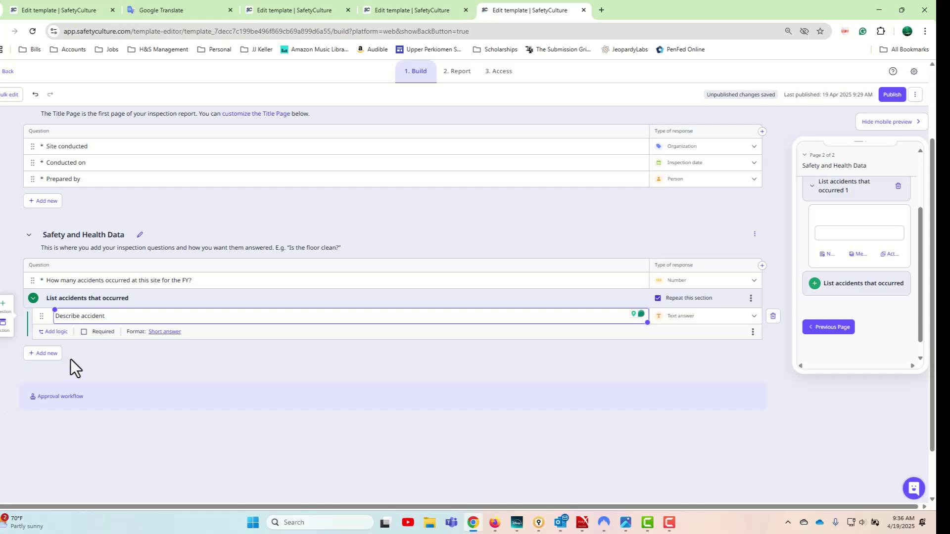
left_click(84, 331)
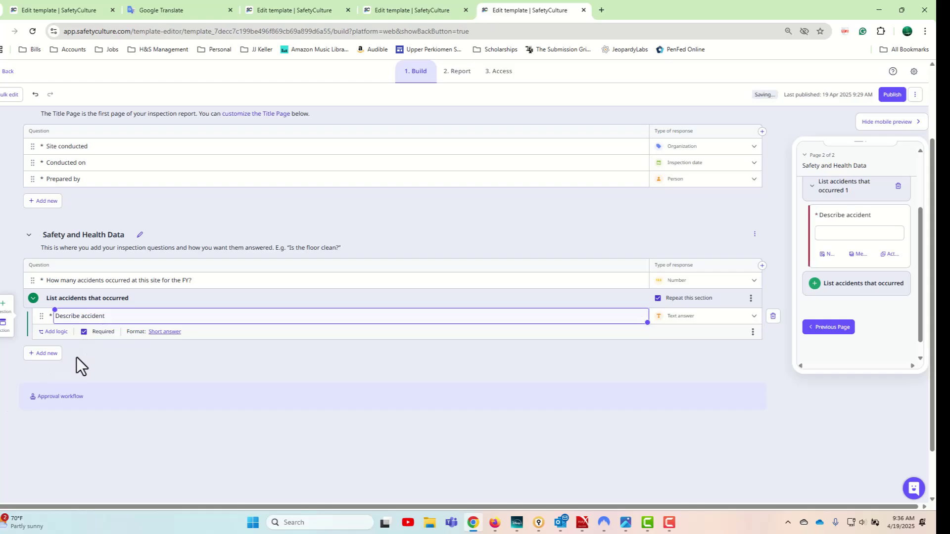
Add a question worded "Did it require medical treatment" below the "List accidents that occurred" section
left_click(43, 360)
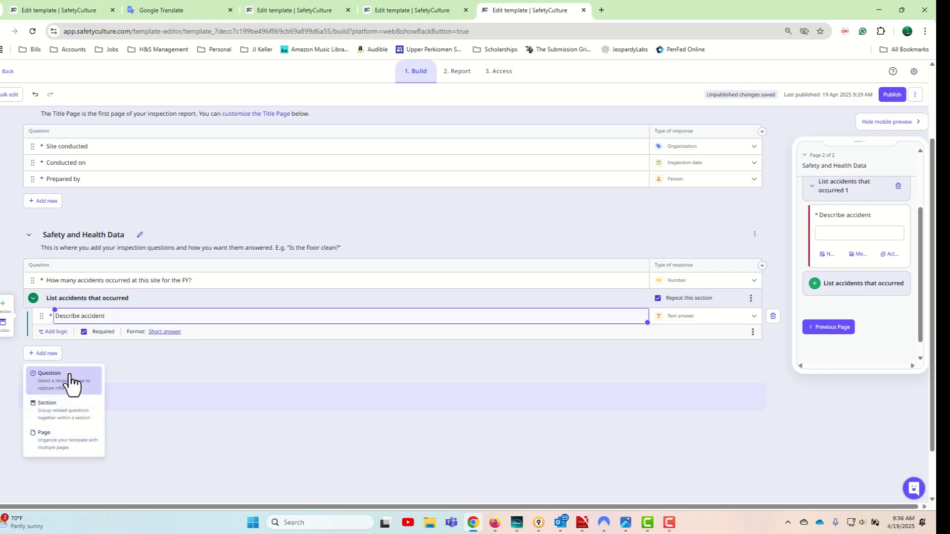
left_click(70, 379)
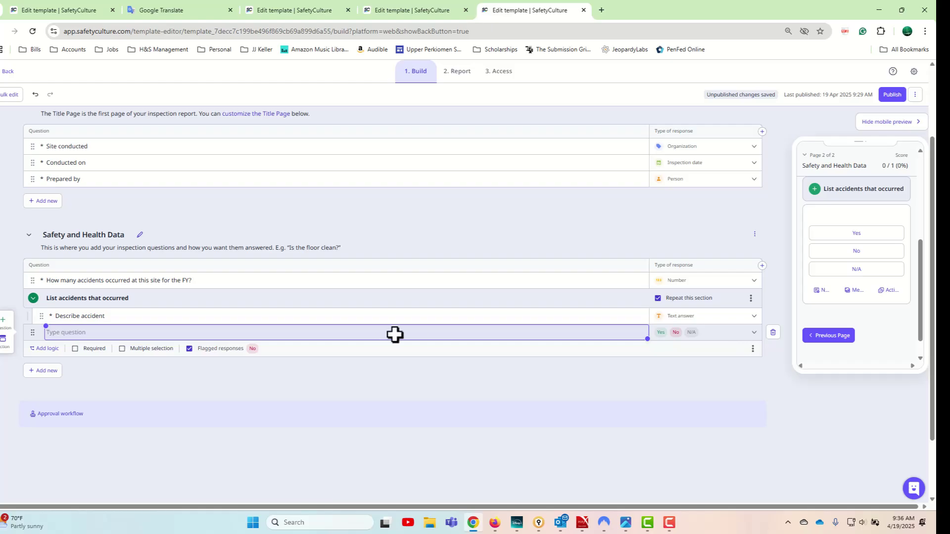
type("Did it require medical treatment")
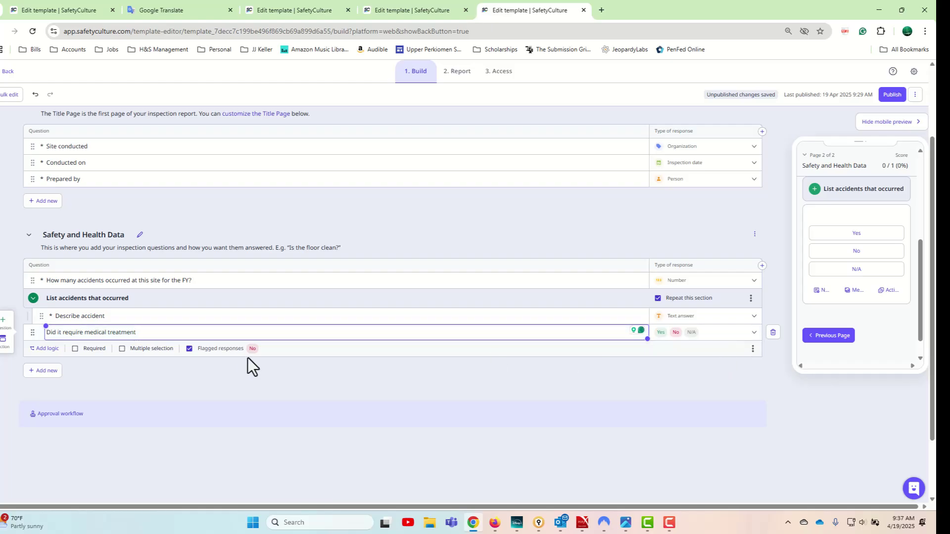
Add logic to the medical treatment question so that a Yes answer asks "Where was the treatment provided?"
right_click(47, 348)
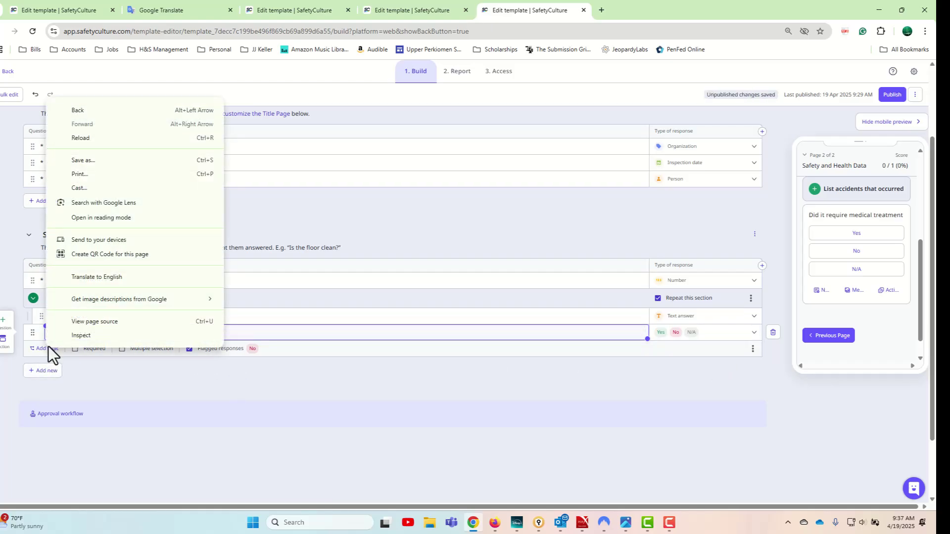
left_click(48, 348)
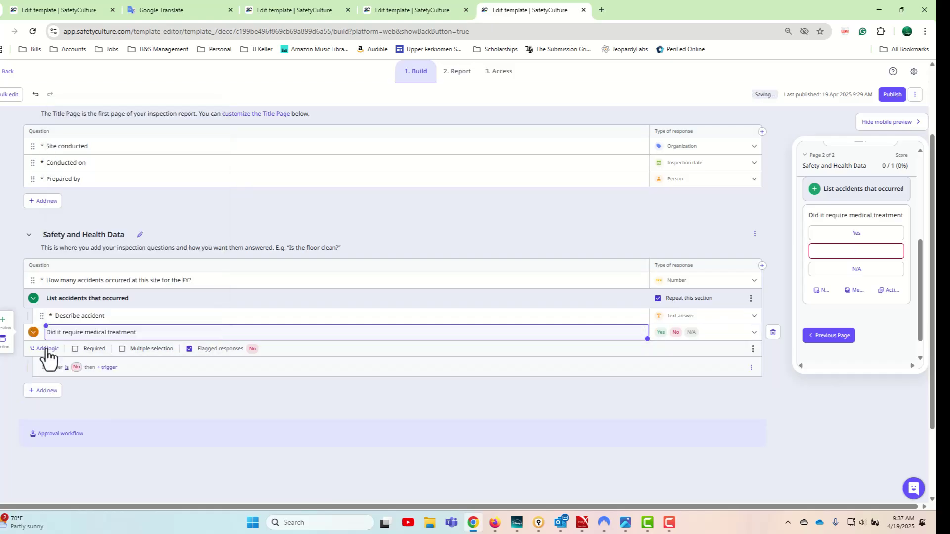
left_click(77, 368)
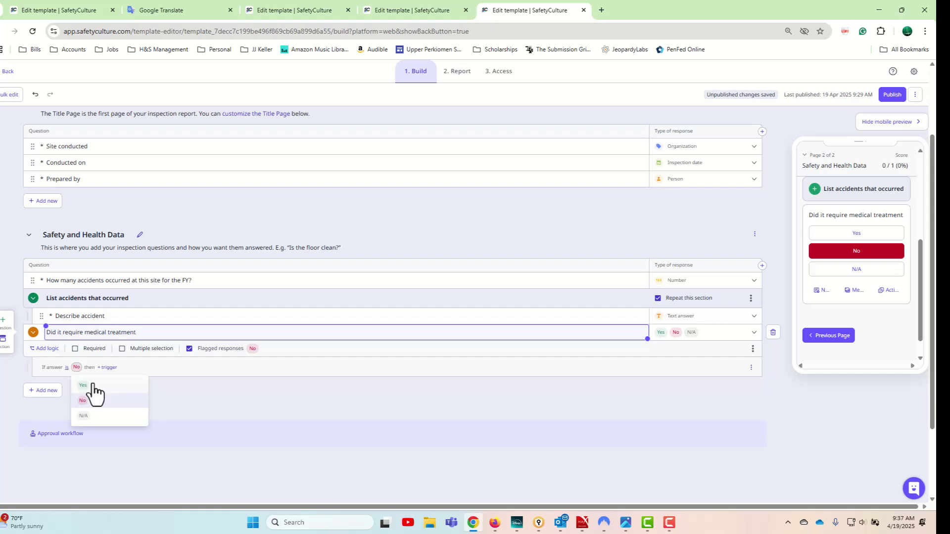
left_click(92, 389)
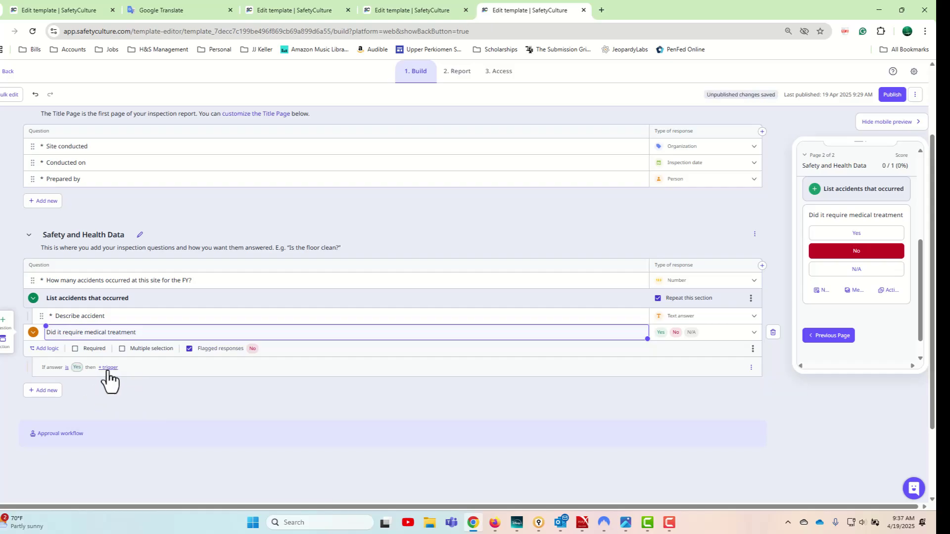
left_click(106, 369)
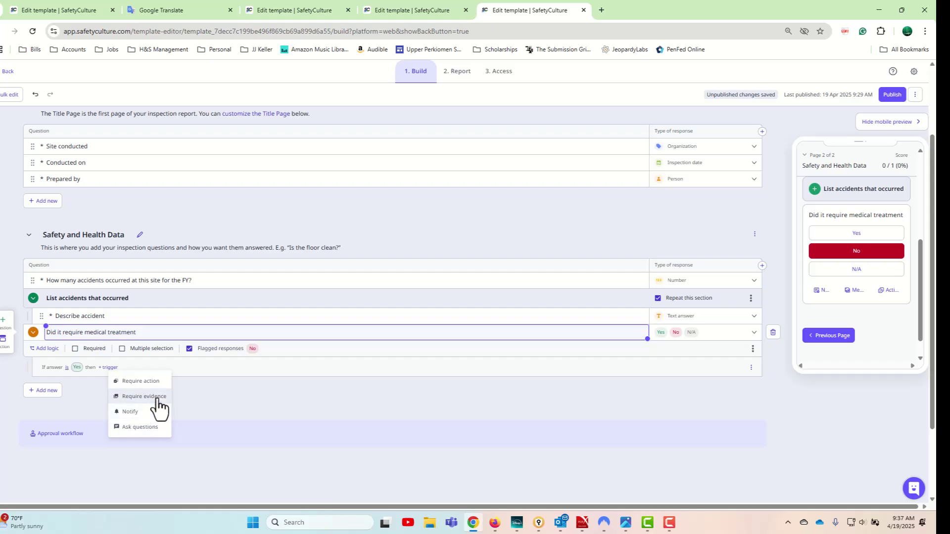
left_click(129, 427)
type("Where was the tr")
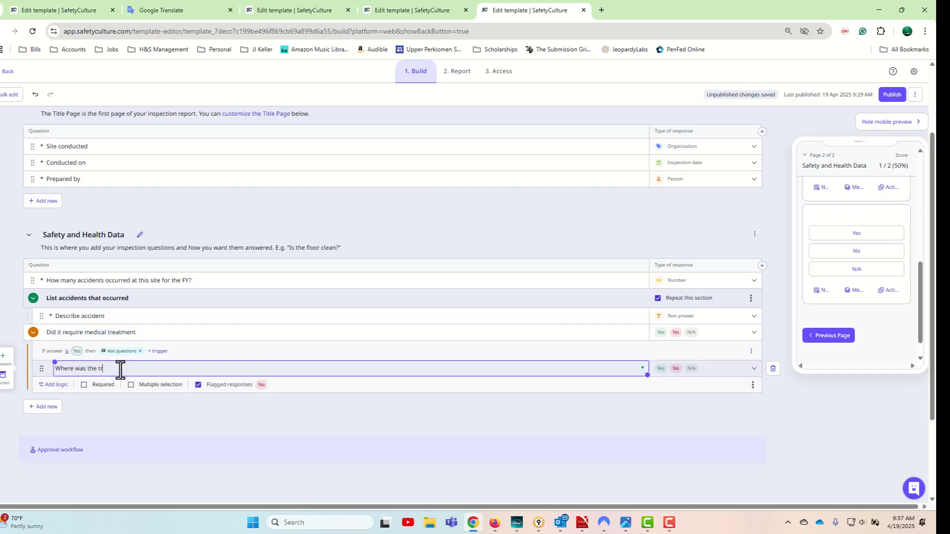
type("eatment provided?")
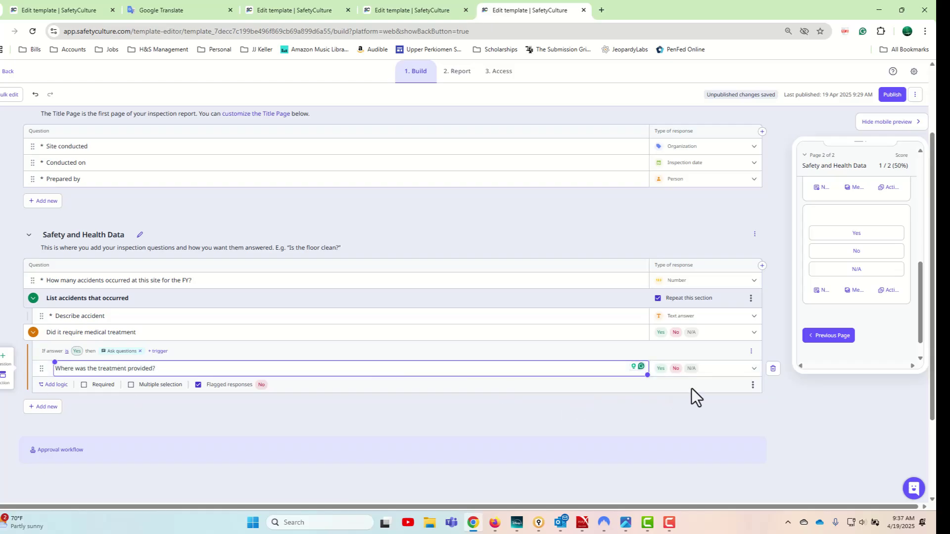
Turn the Pass/Fail/N/A response set into "First aid onsite", "Medical facility" and "Hospital emergency room" and apply it to the treatment location question
left_click(753, 370)
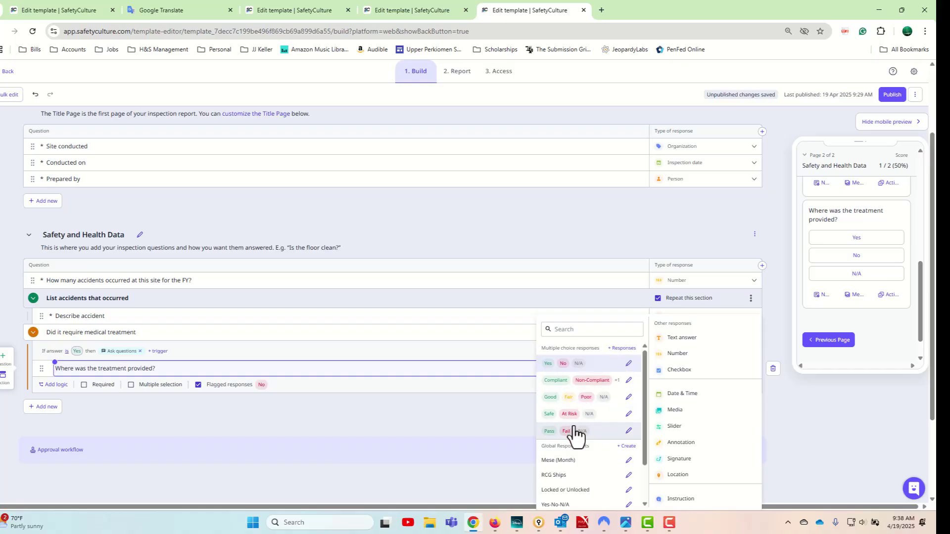
left_click(628, 431)
type("First aid ons")
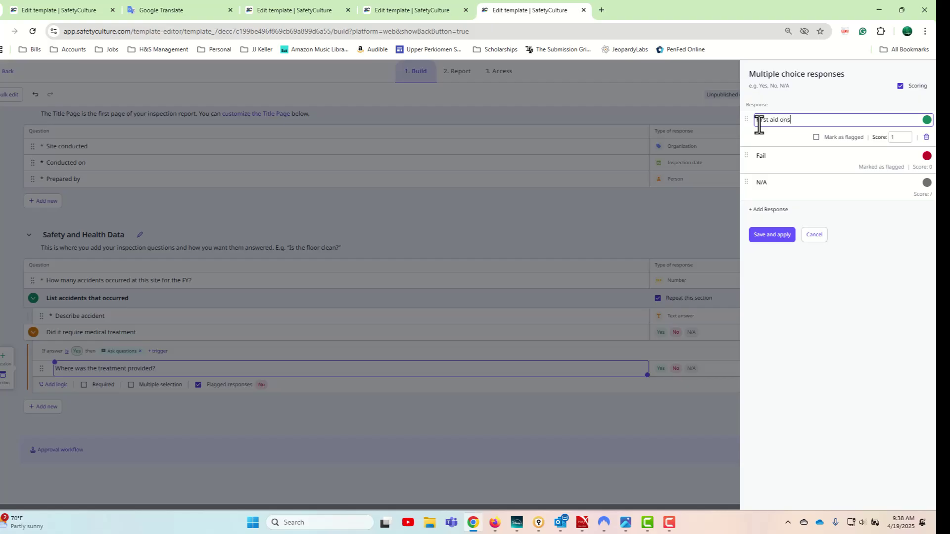
type("ite")
left_click(770, 150)
left_click_drag(767, 151, 751, 141)
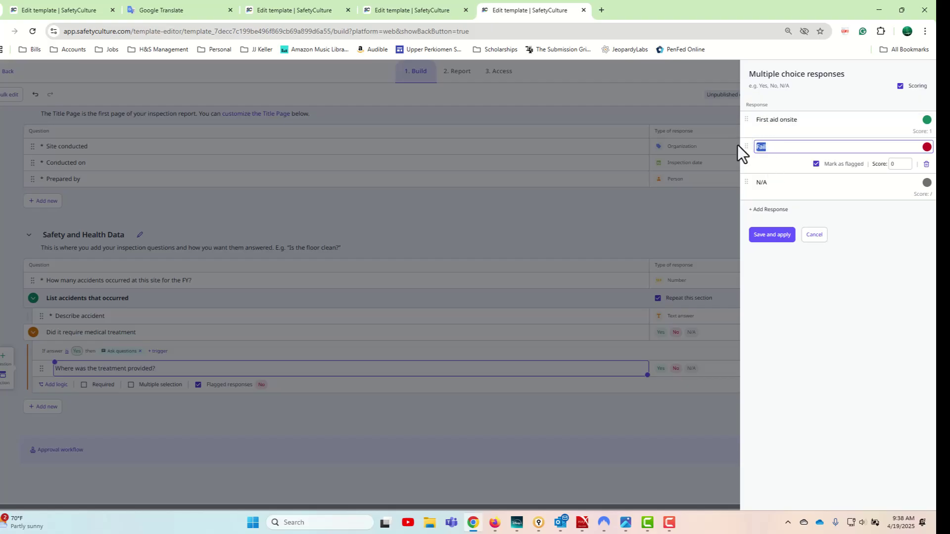
type("Medical facility")
key("Return")
type("Hospi")
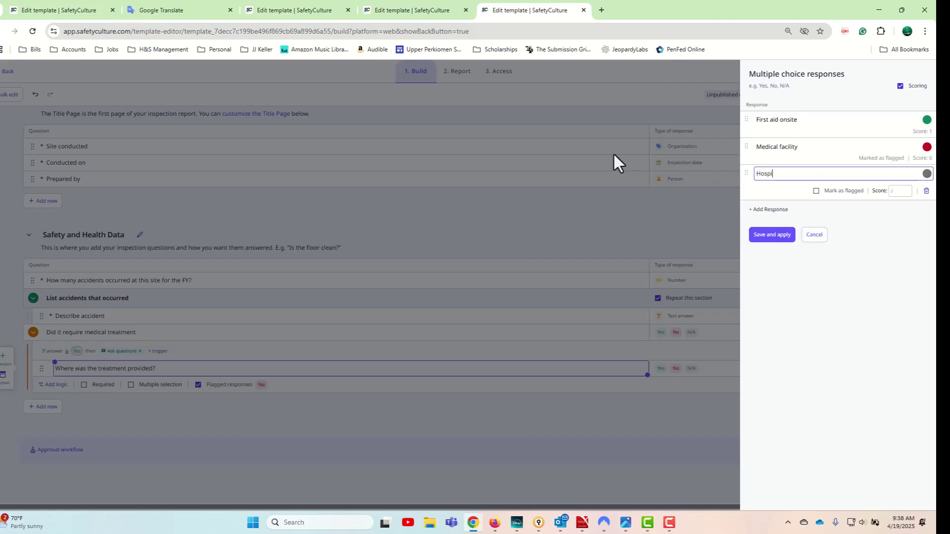
type("tal emergency room")
left_click(773, 237)
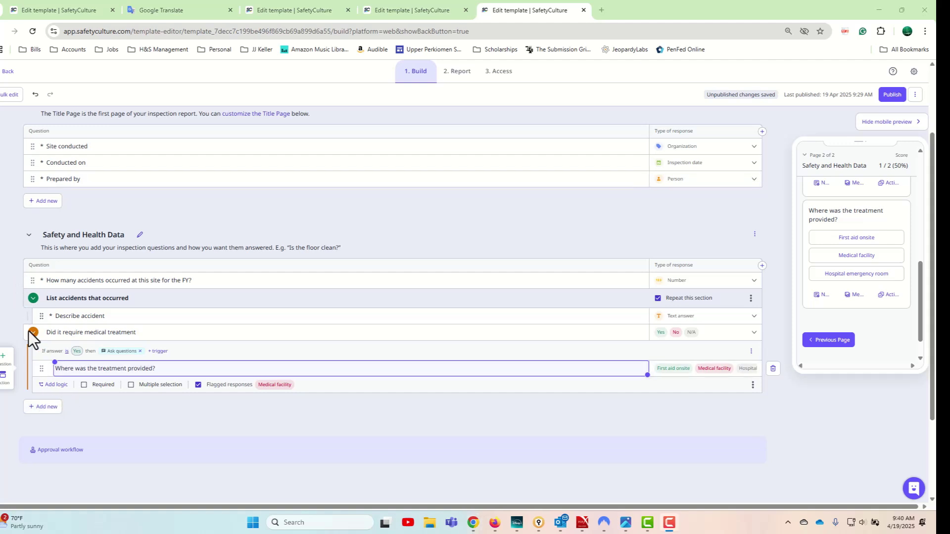
Add a new page after Safety and Health Data and title it "Site Walk-Down"
left_click(42, 406)
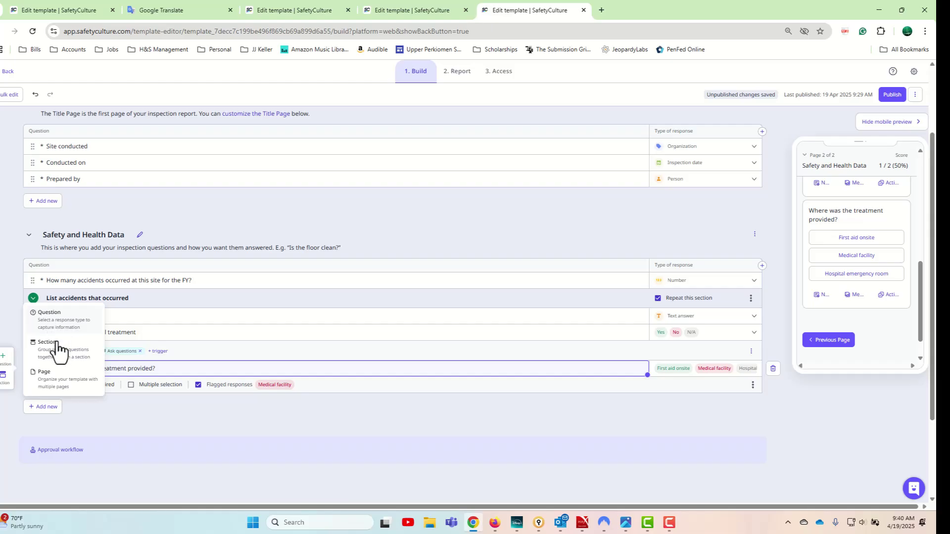
left_click(58, 381)
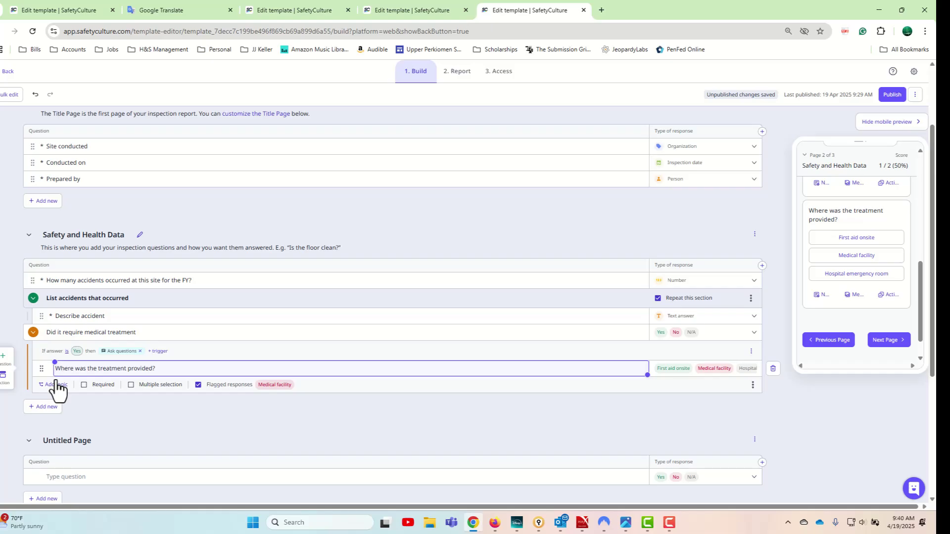
scroll(254, 433, "down", 4)
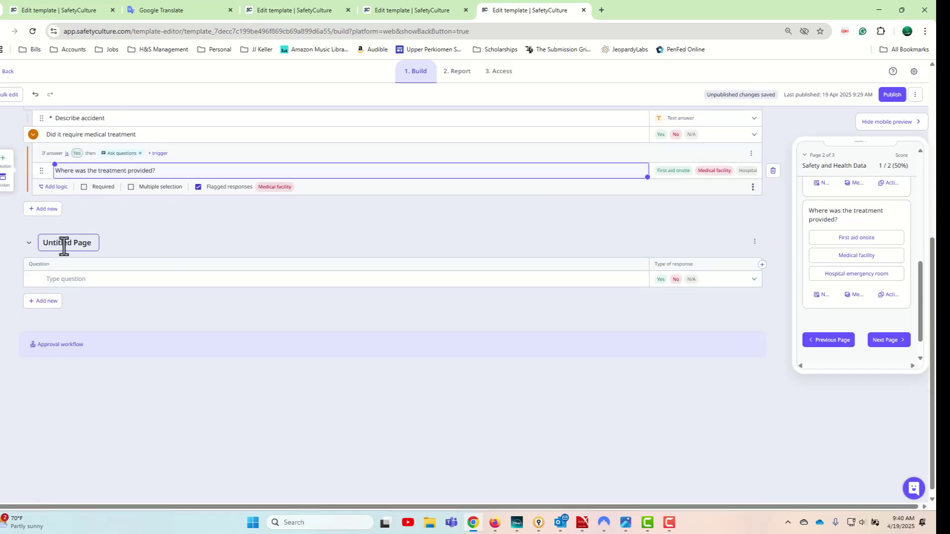
left_click_drag(42, 244, 499, 375)
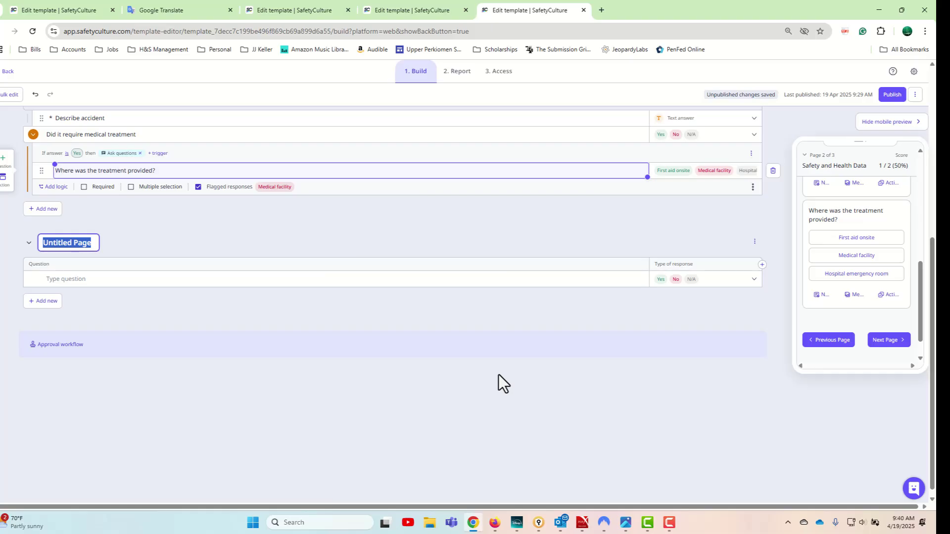
type("Site")
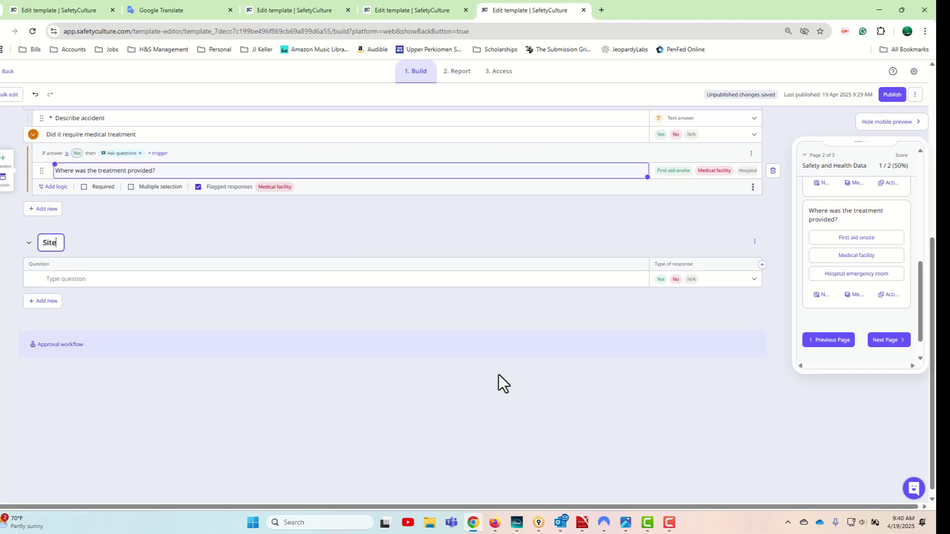
type(" Walk-Down")
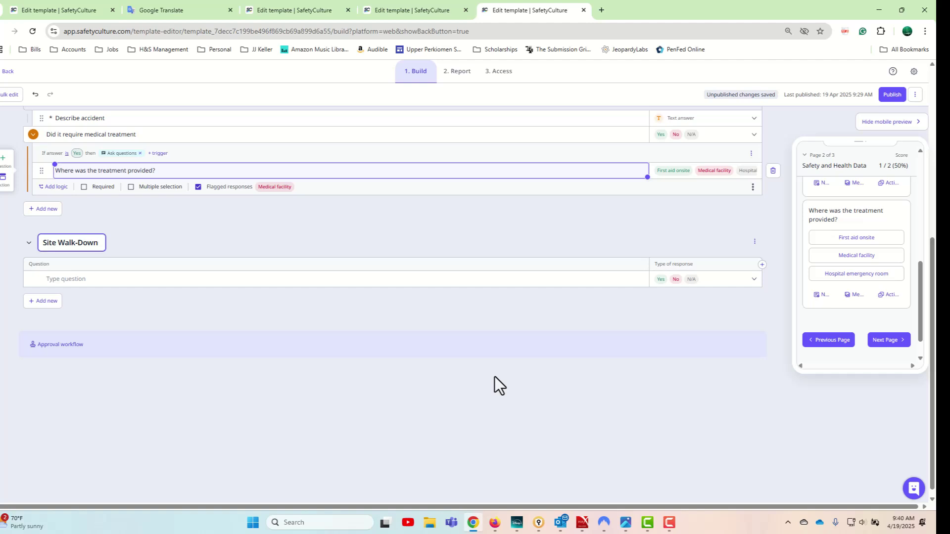
Try the Text answer response with its format choices, and the Number response, on the blank Site Walk-Down question
left_click(429, 280)
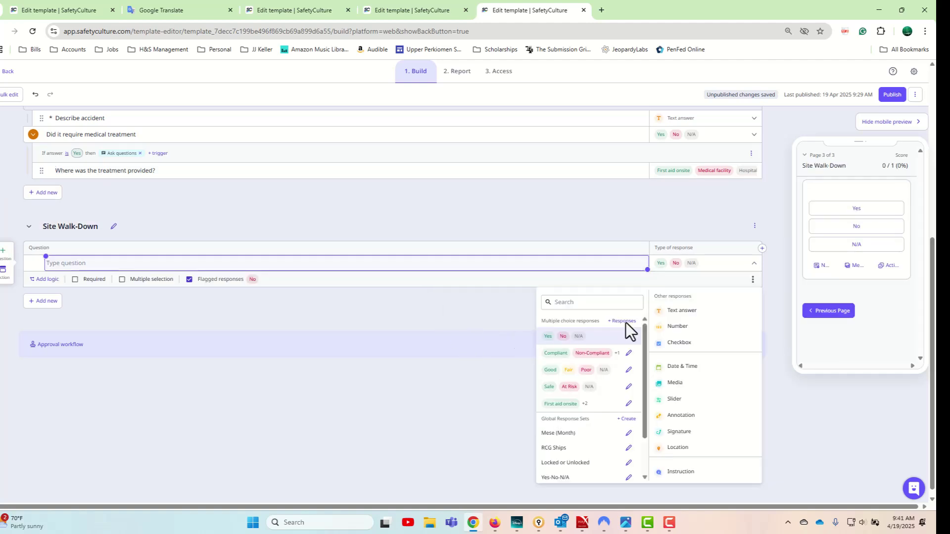
left_click(681, 311)
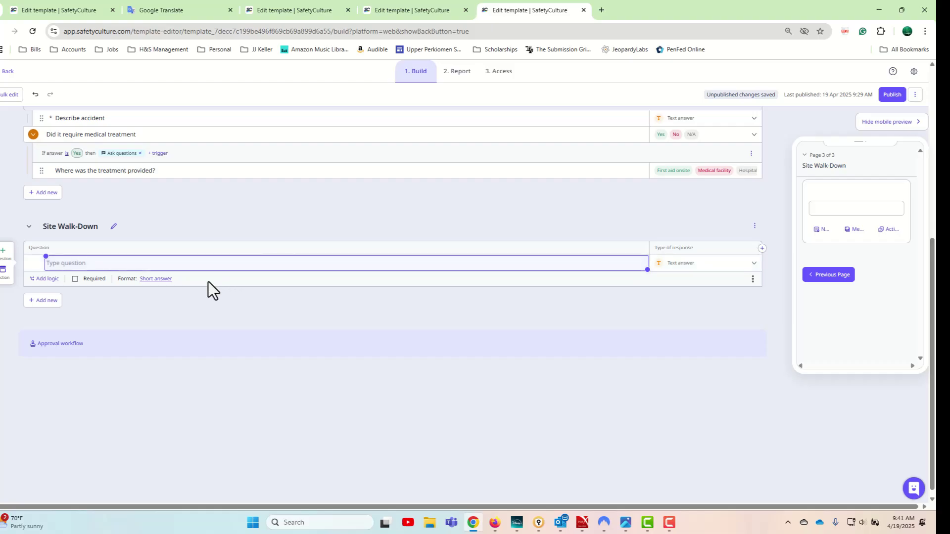
left_click(156, 279)
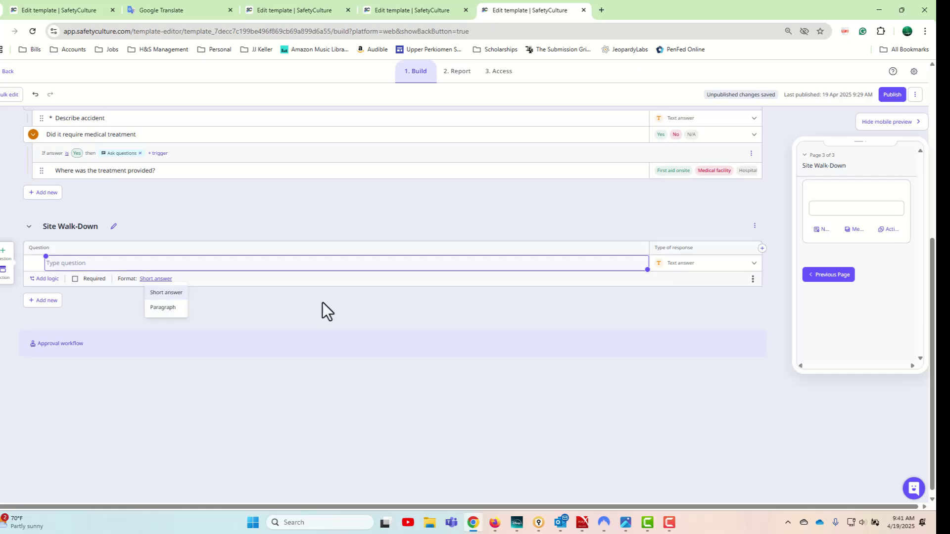
left_click(758, 262)
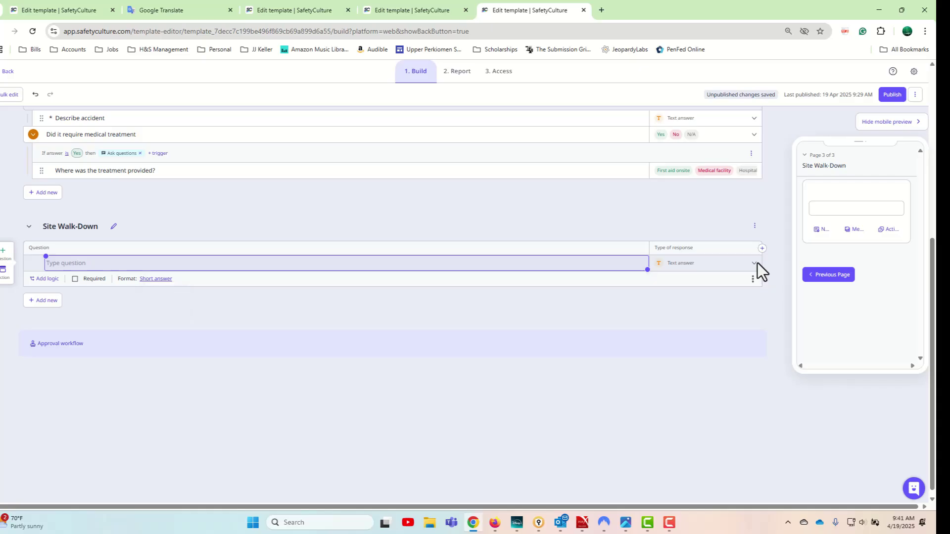
left_click(753, 267)
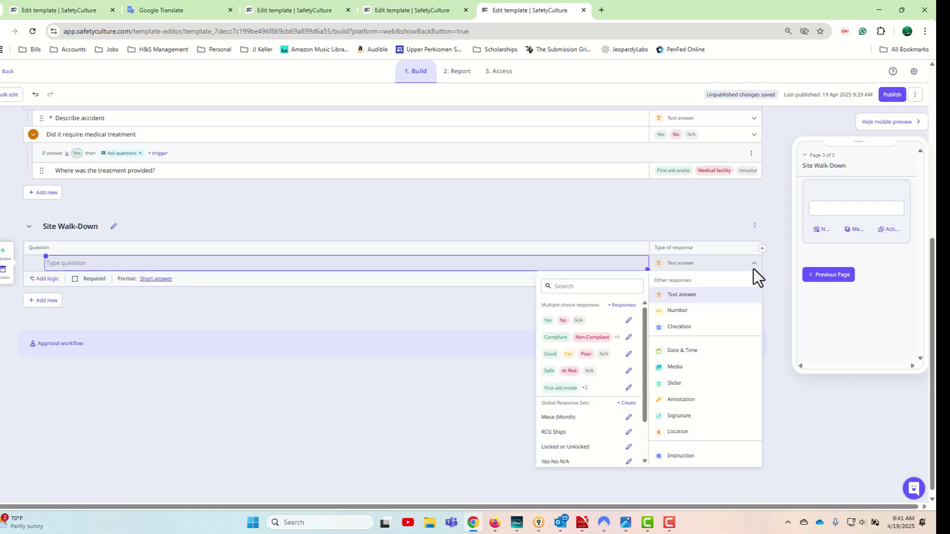
left_click(676, 312)
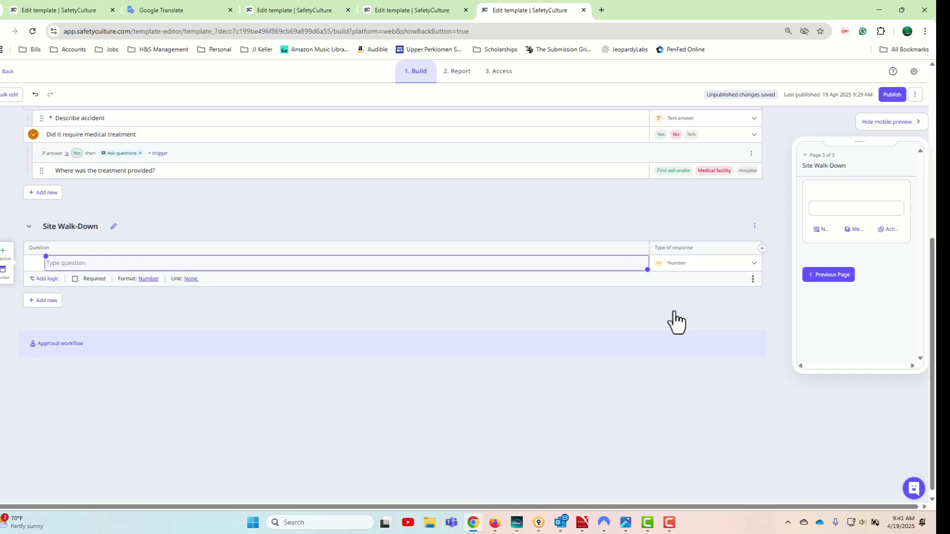
Set the blank Site Walk-Down question to a Date & Time response and preview its picker with Time off and on
left_click(747, 264)
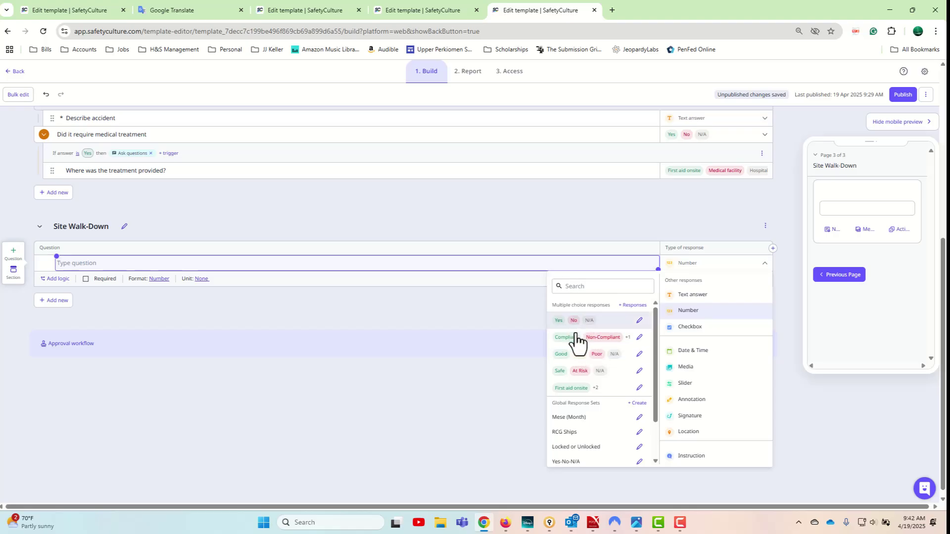
left_click(698, 350)
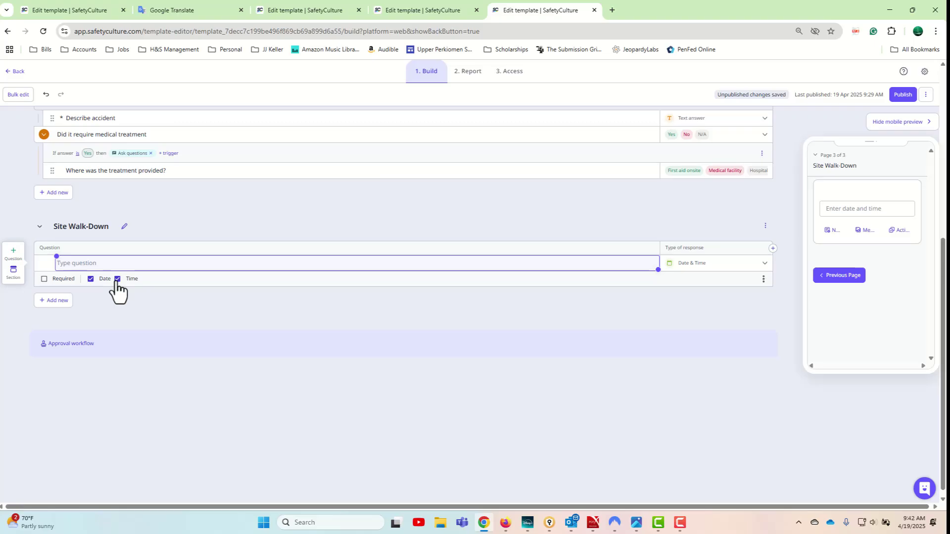
left_click(117, 279)
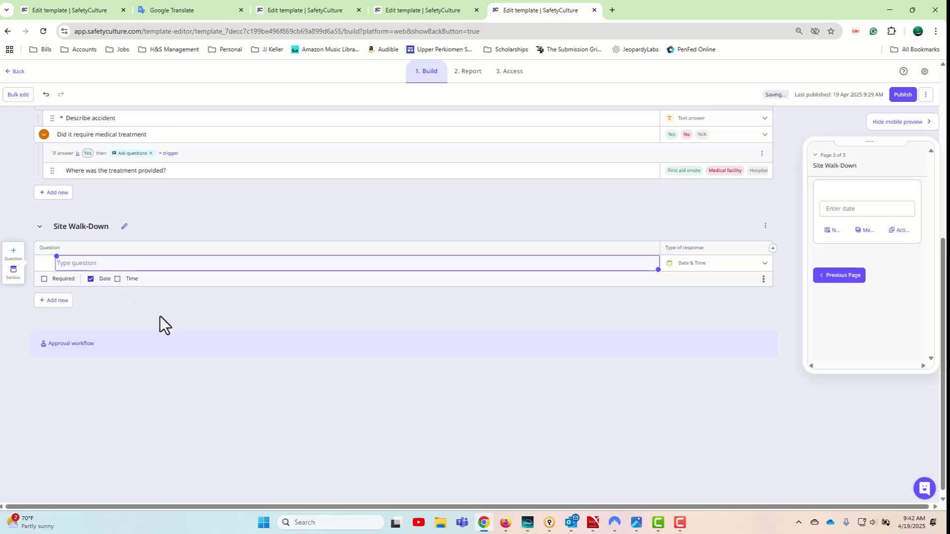
left_click(891, 211)
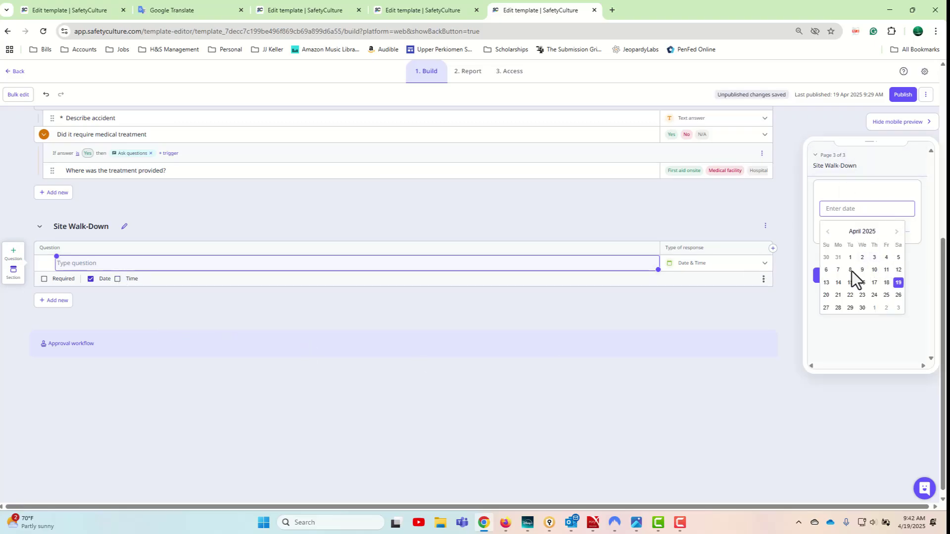
left_click(113, 281)
left_click(118, 279)
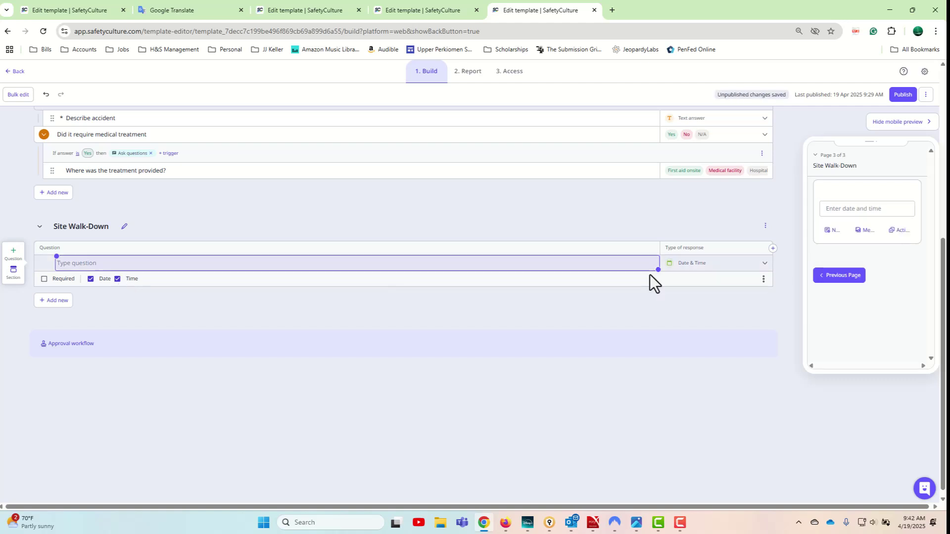
left_click(847, 212)
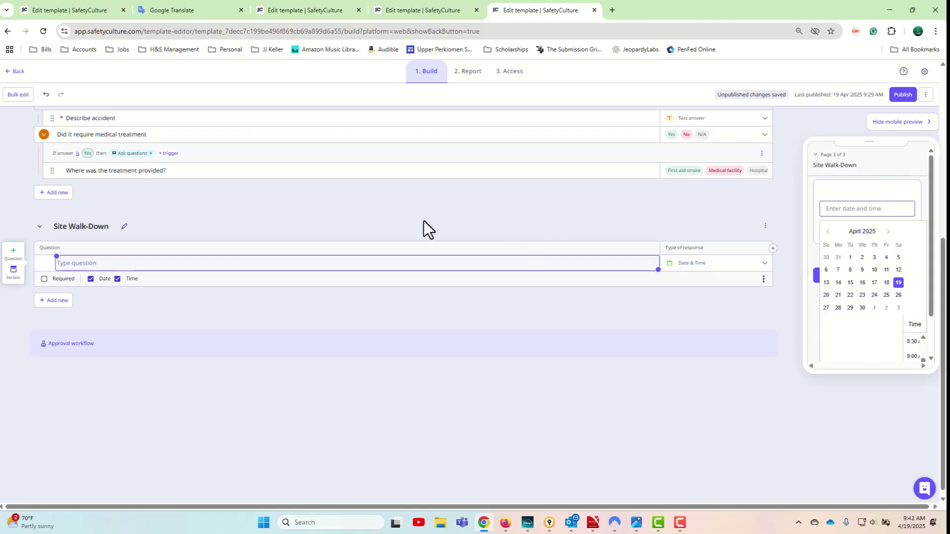
left_click(582, 260)
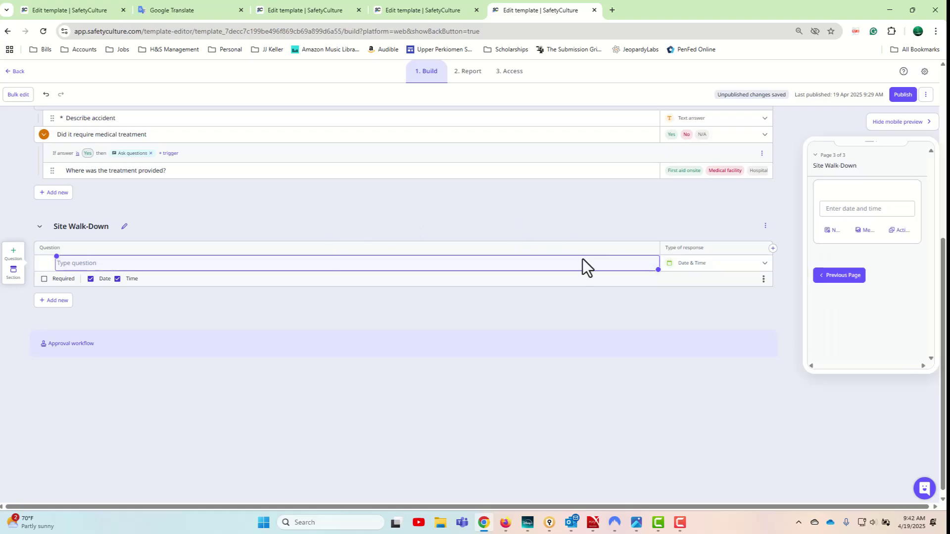
Set the blank Site Walk-Down question to a Media response and preview its options for adding media
left_click(767, 266)
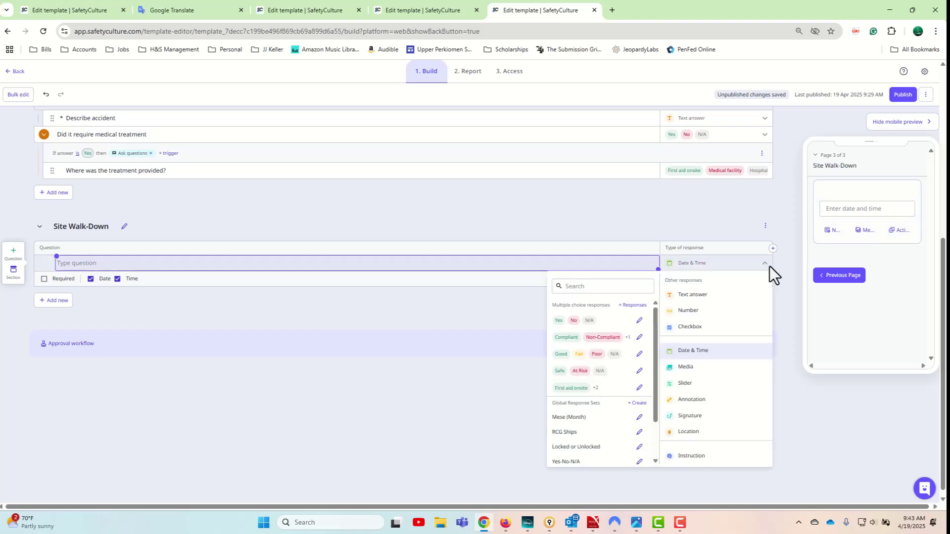
left_click(686, 369)
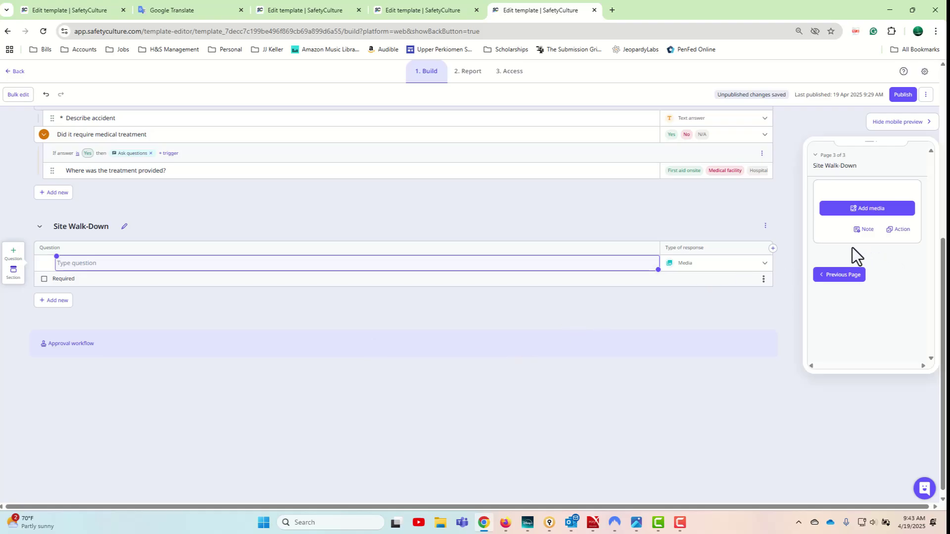
left_click(863, 216)
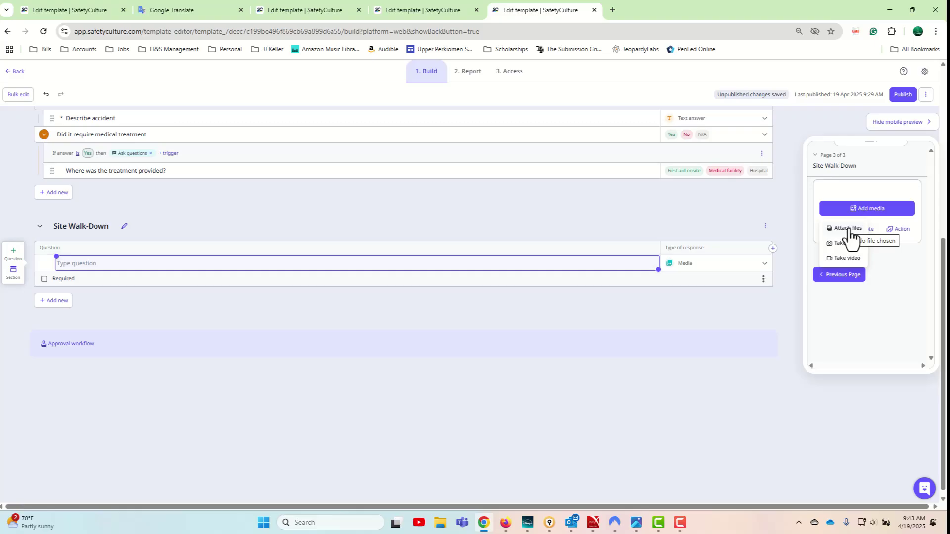
left_click(753, 222)
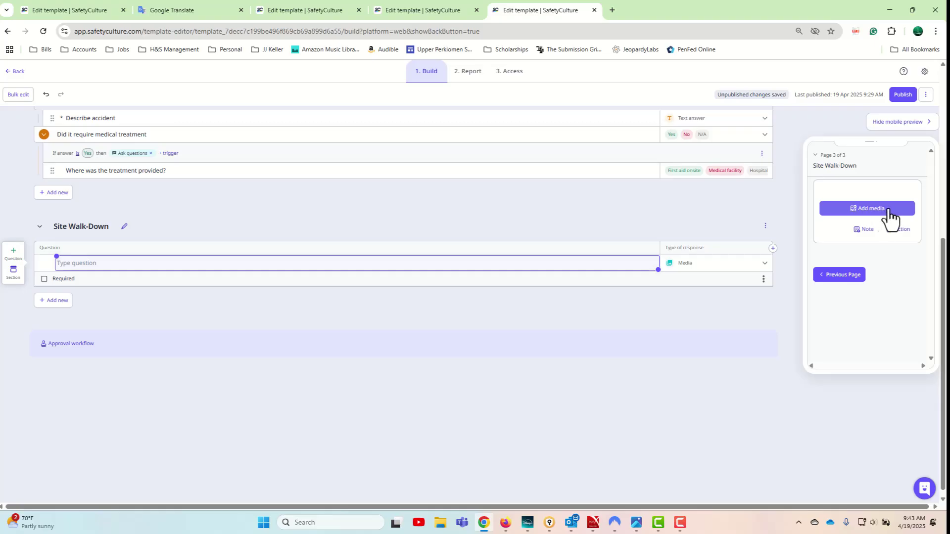
Try the Slider response on the blank Site Walk-Down question, testing its preview, and switch to the Annotation response
left_click(765, 263)
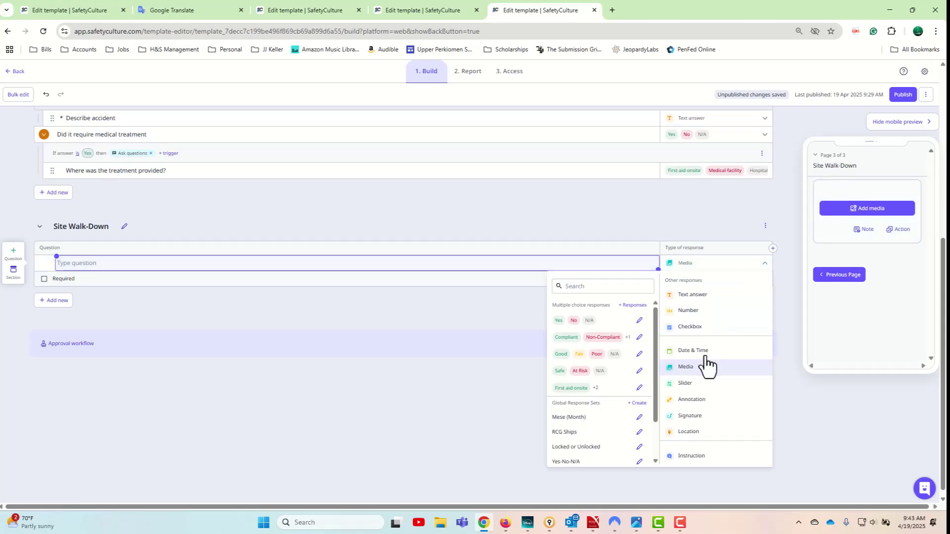
left_click(684, 384)
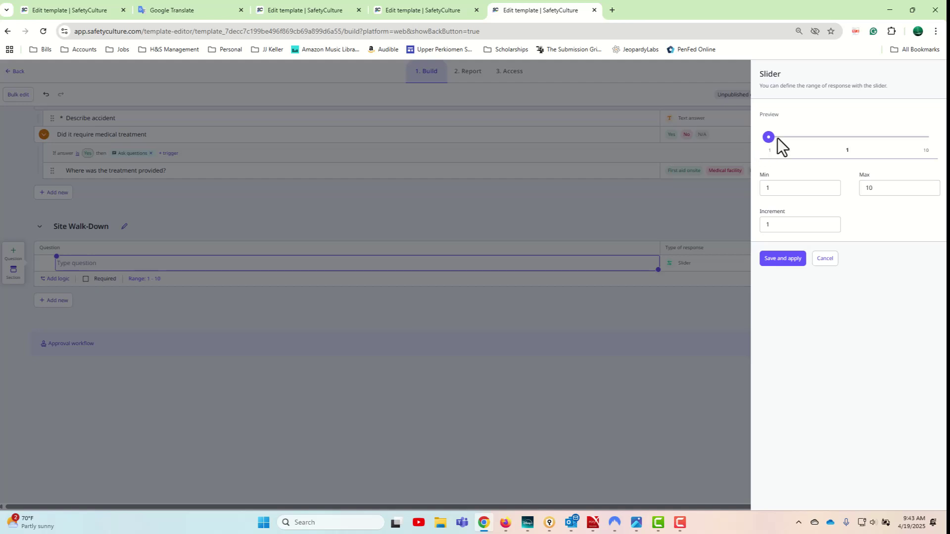
left_click(840, 137)
left_click_drag(841, 140, 862, 136)
left_click(825, 258)
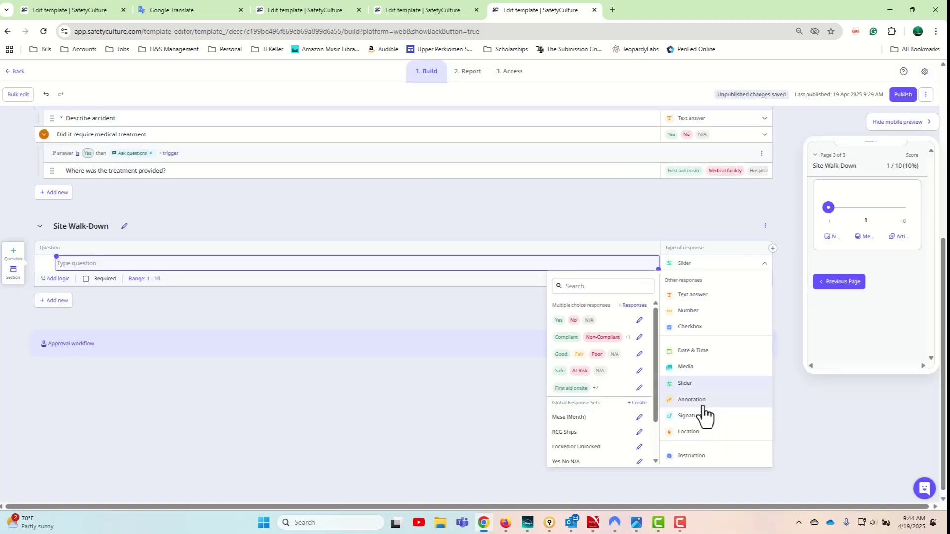
left_click(703, 405)
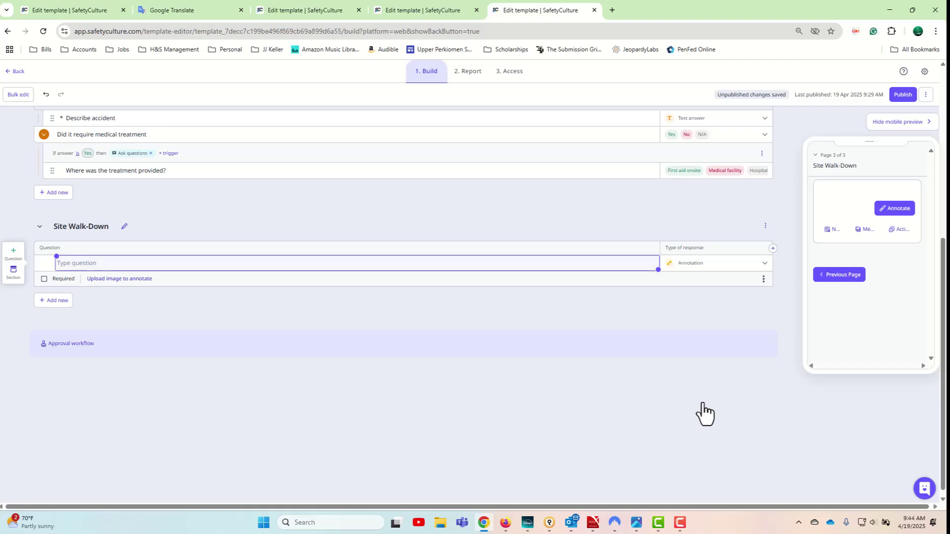
Make the blank Site Walk-Down question an Instruction reading "Check valve if it is closed." and attach the photo 20250414_115039
left_click(712, 263)
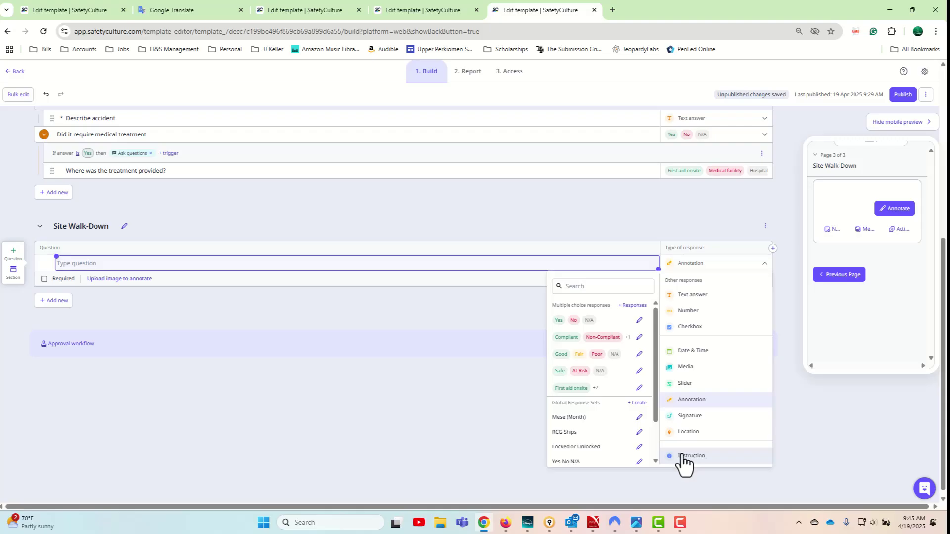
left_click(682, 456)
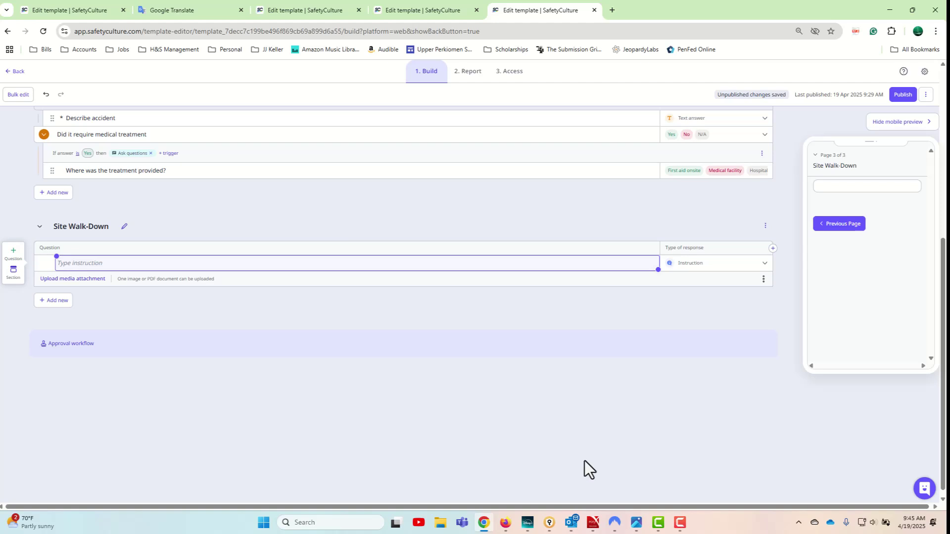
type("Ceh")
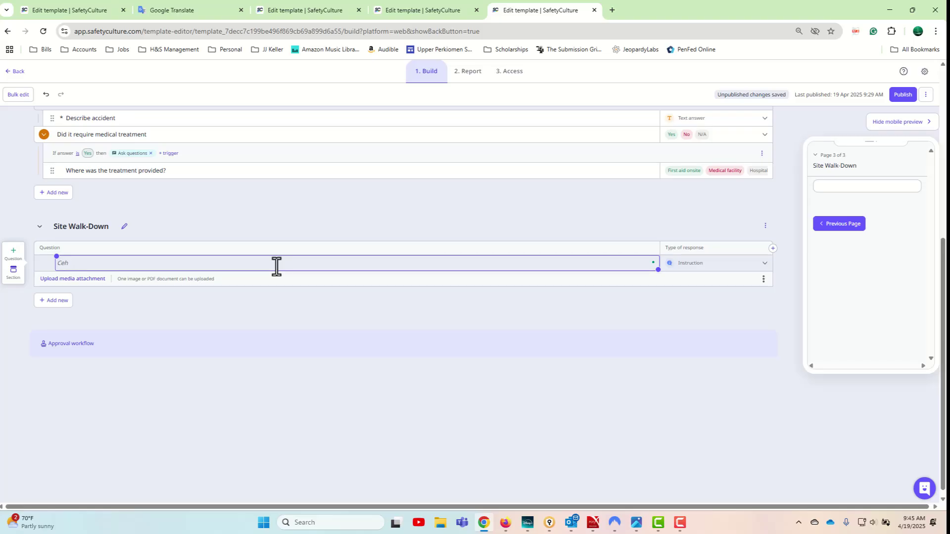
key("BackSpace")
key("BackSpace")
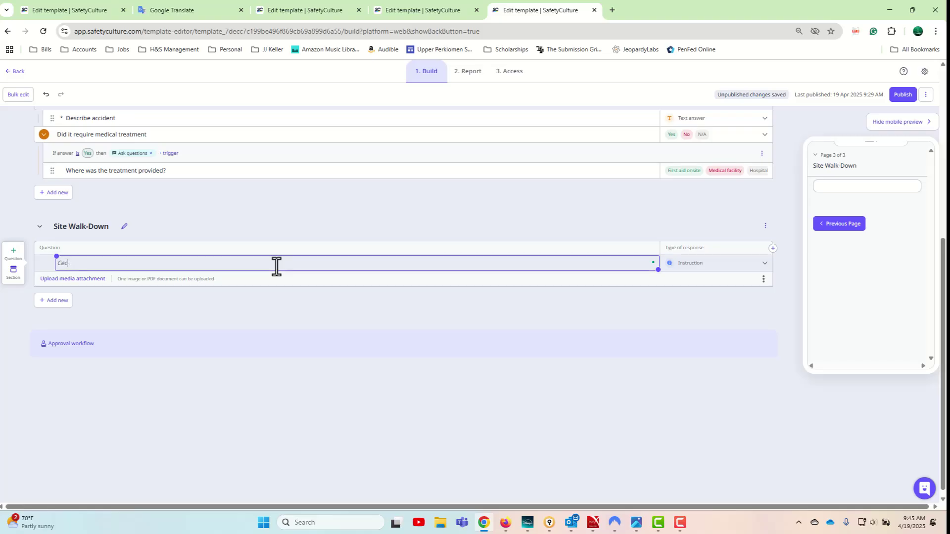
type("heck ")
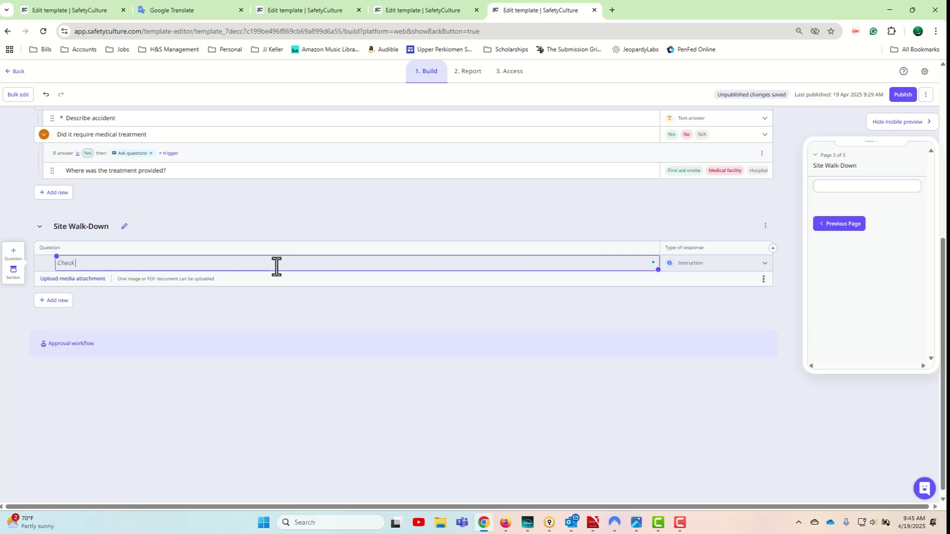
type("valve if it is closed.")
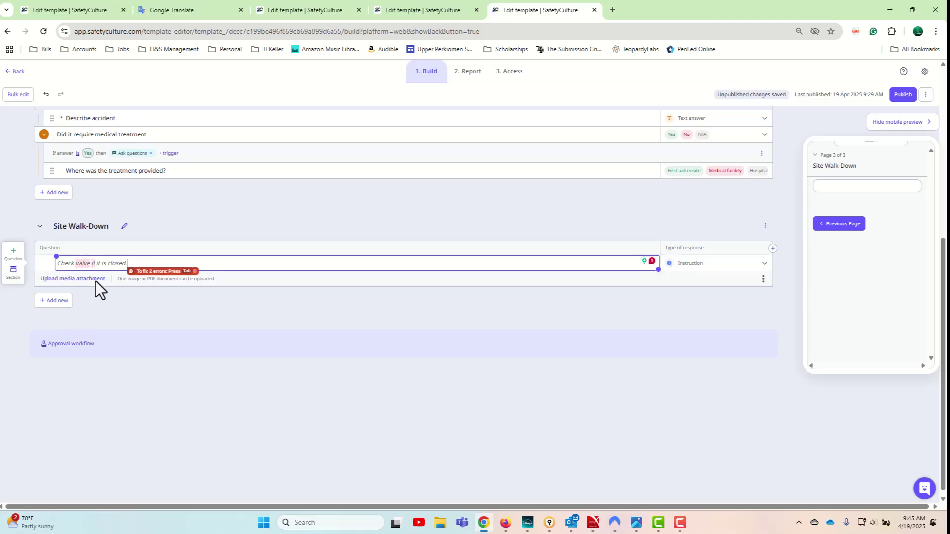
left_click(96, 280)
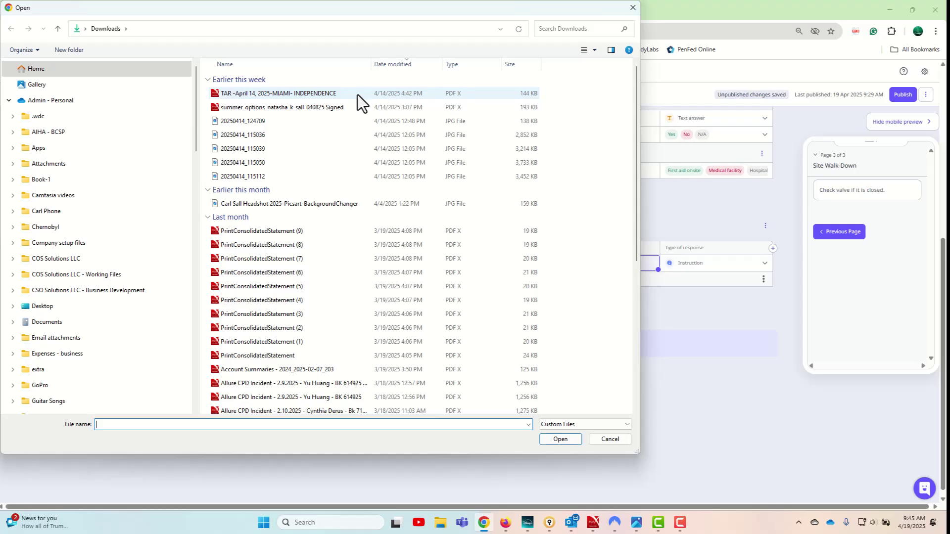
double_click(233, 148)
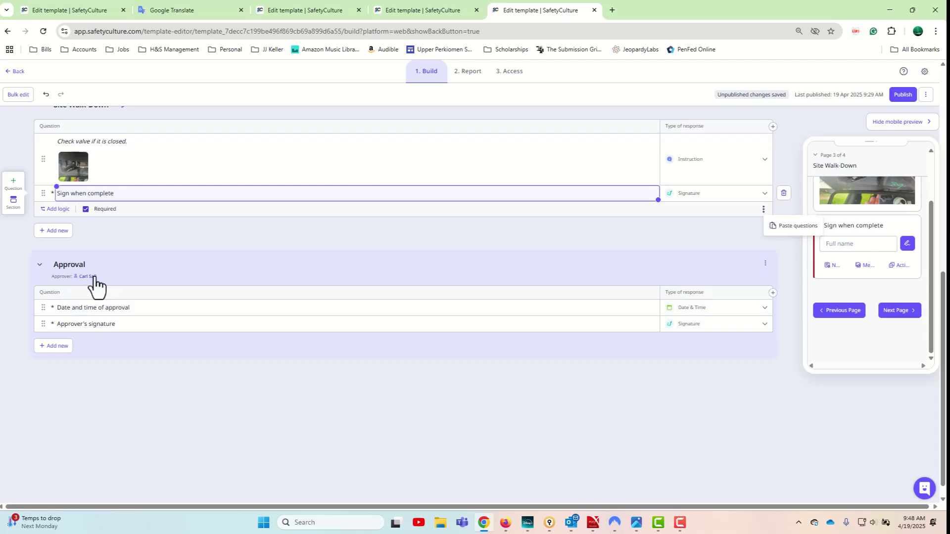
Examine the approver choices in the Approval section's settings and cancel out of them
left_click(88, 276)
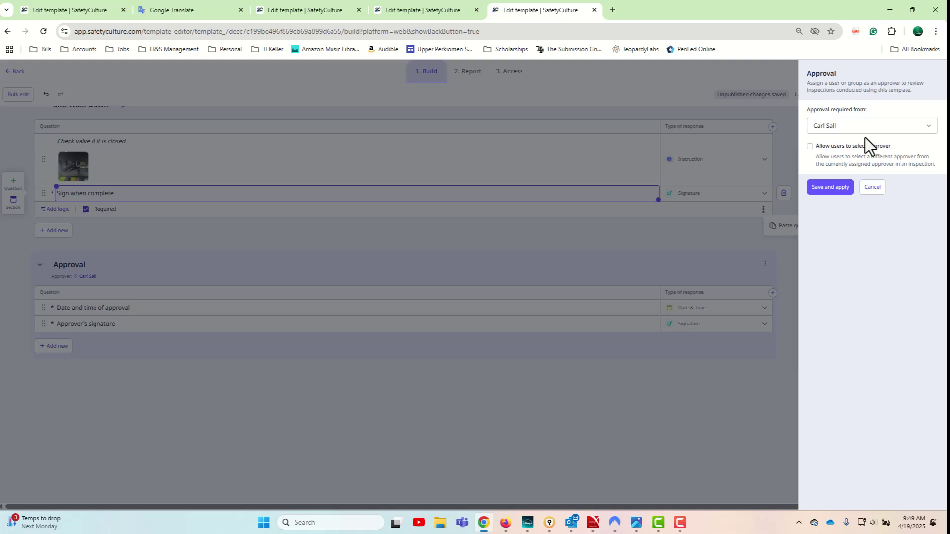
left_click(909, 128)
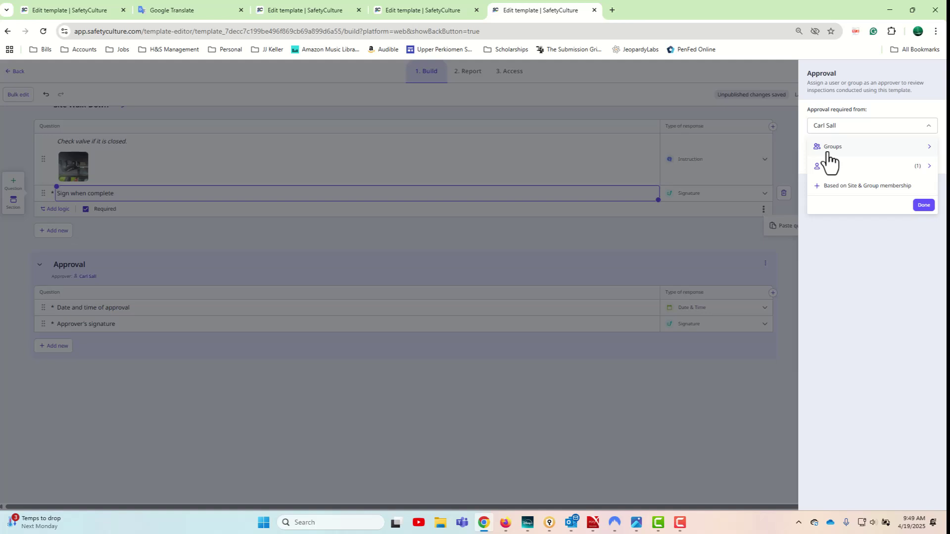
left_click(924, 206)
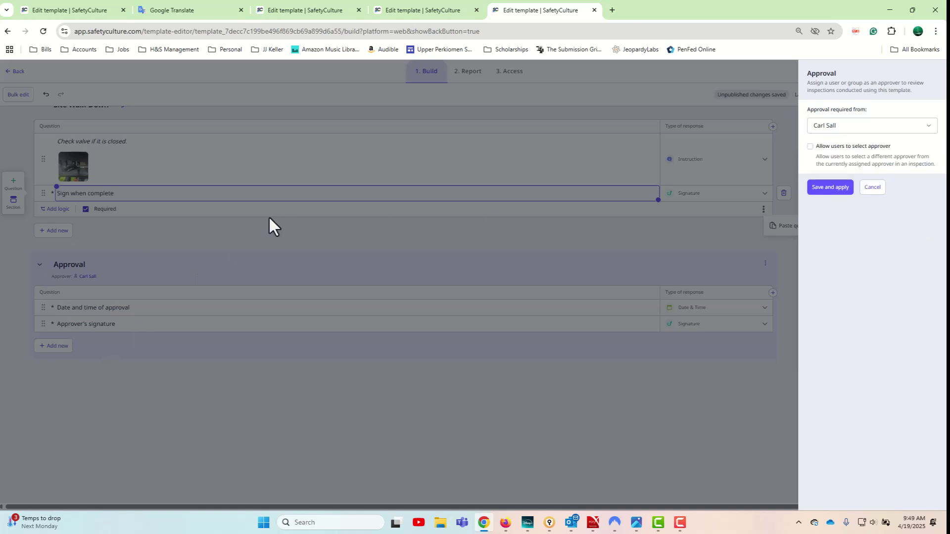
left_click(866, 190)
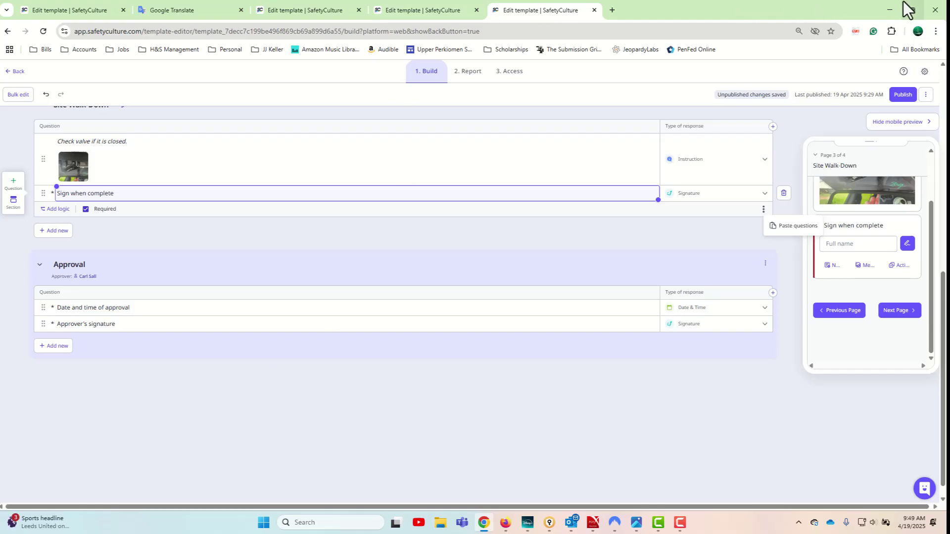
Check the template's option for reverting changes and leave the editor, saving without publishing
left_click(925, 97)
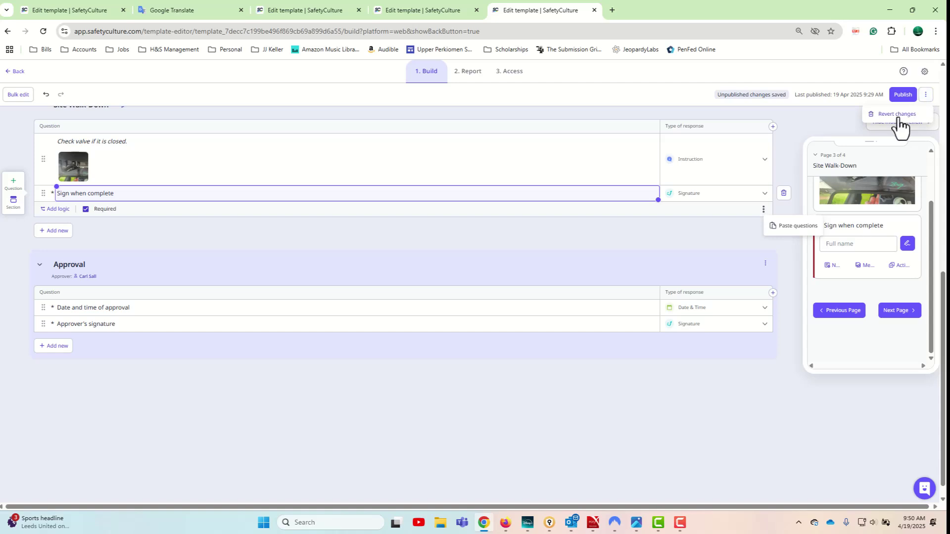
left_click(672, 92)
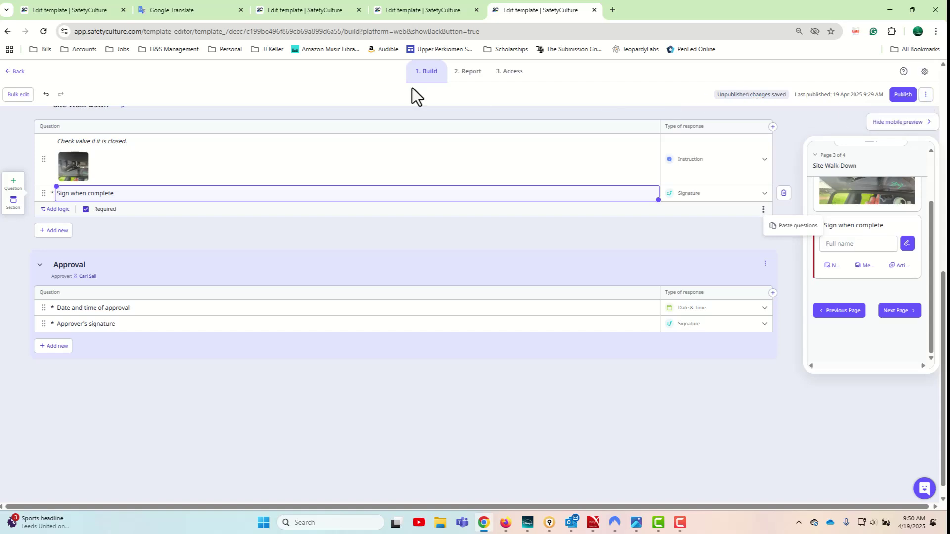
left_click(18, 79)
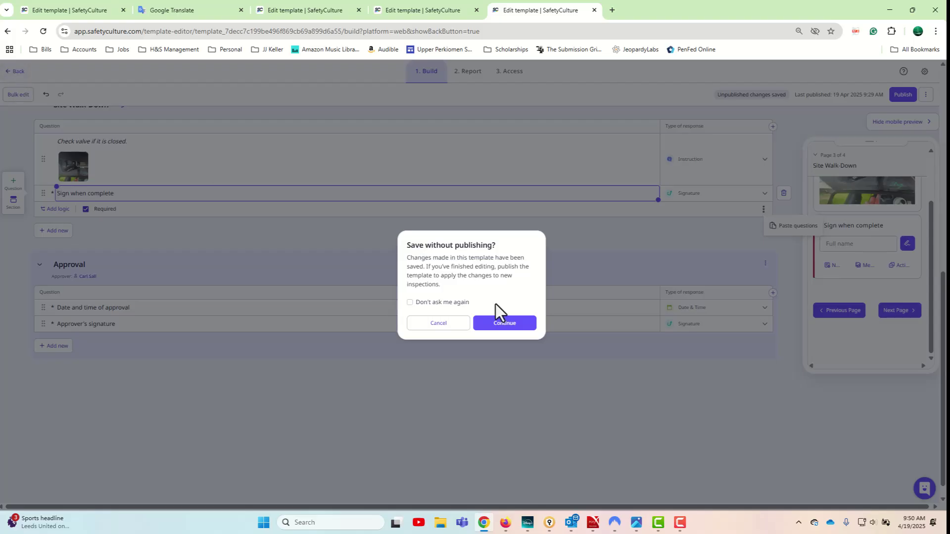
left_click(505, 327)
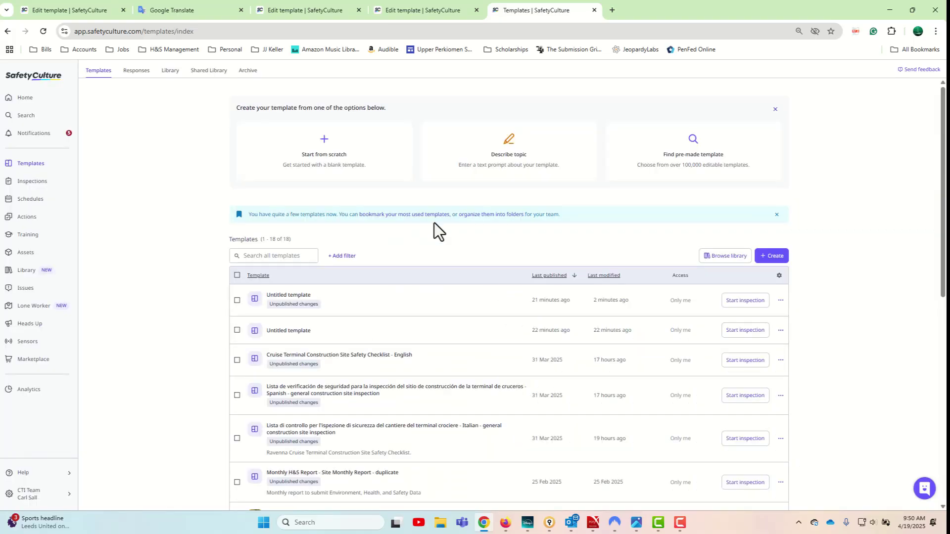
Open the template "Cruise Terminal Construction Site Safety Checklist - English" from the templates list for editing
scroll(339, 317, "down", 3)
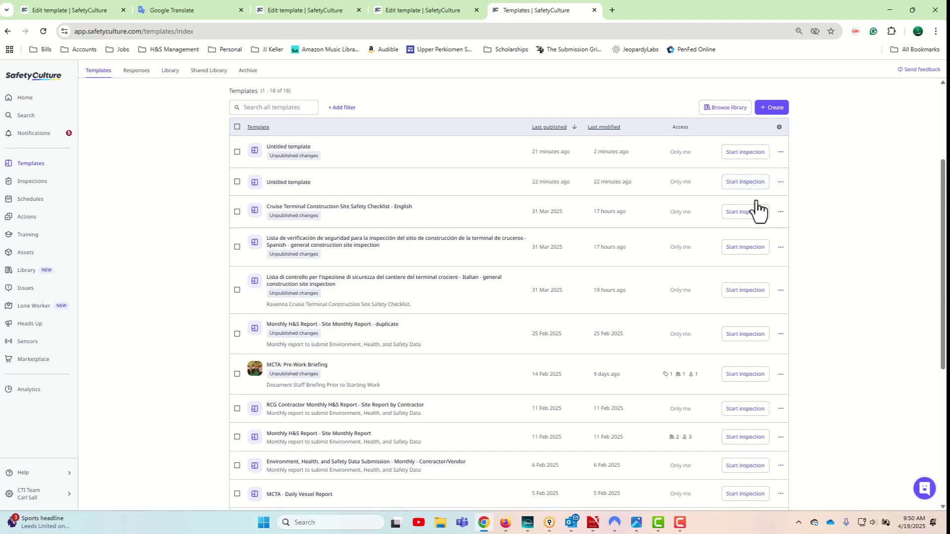
left_click(780, 212)
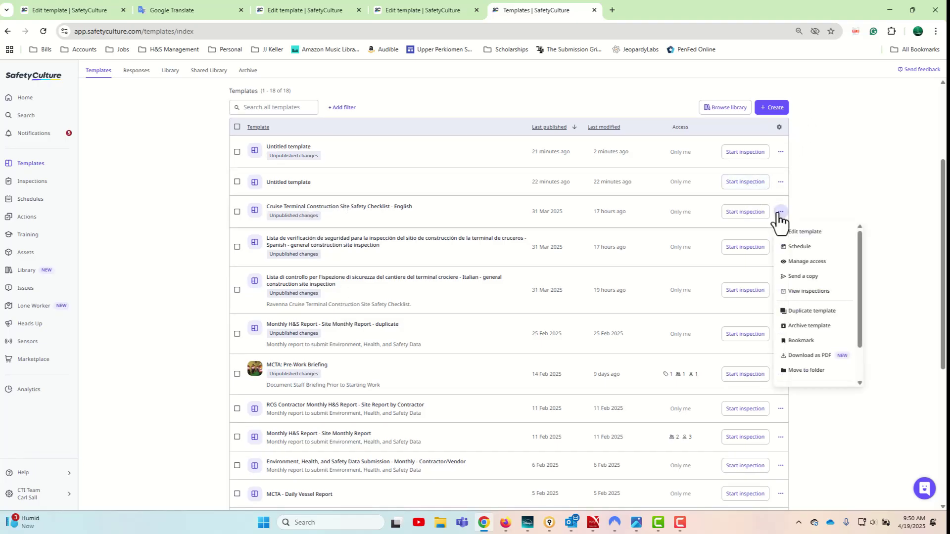
left_click(802, 232)
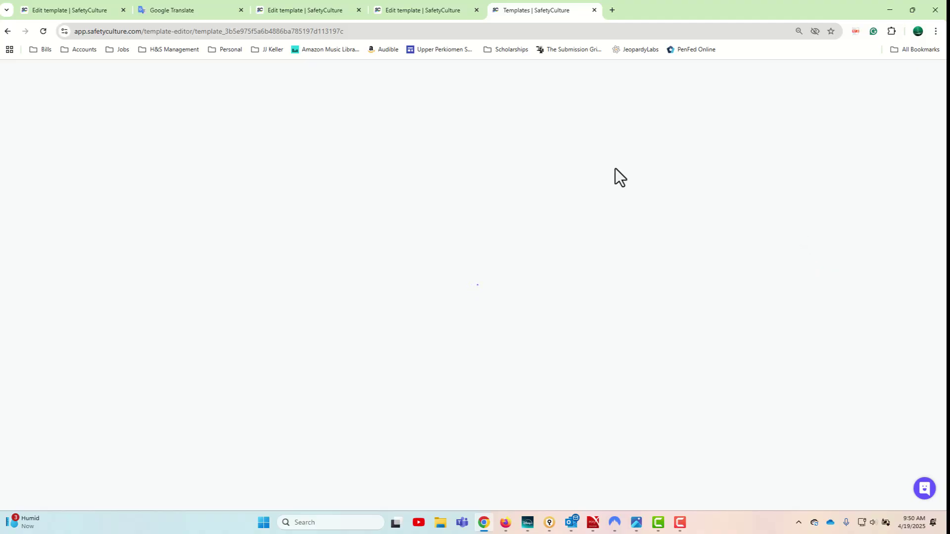